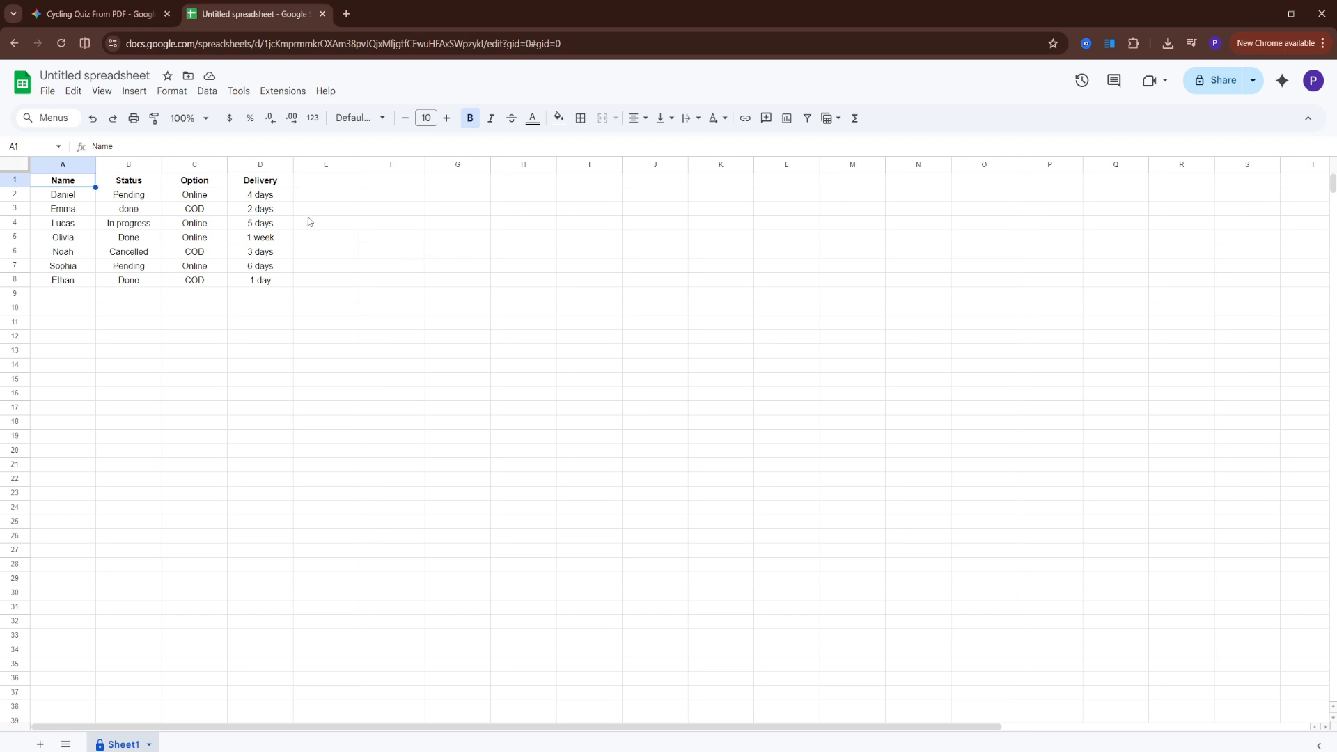
# Enter the formula =SUM(Range) in cell E4.
pyautogui.click(342, 222)
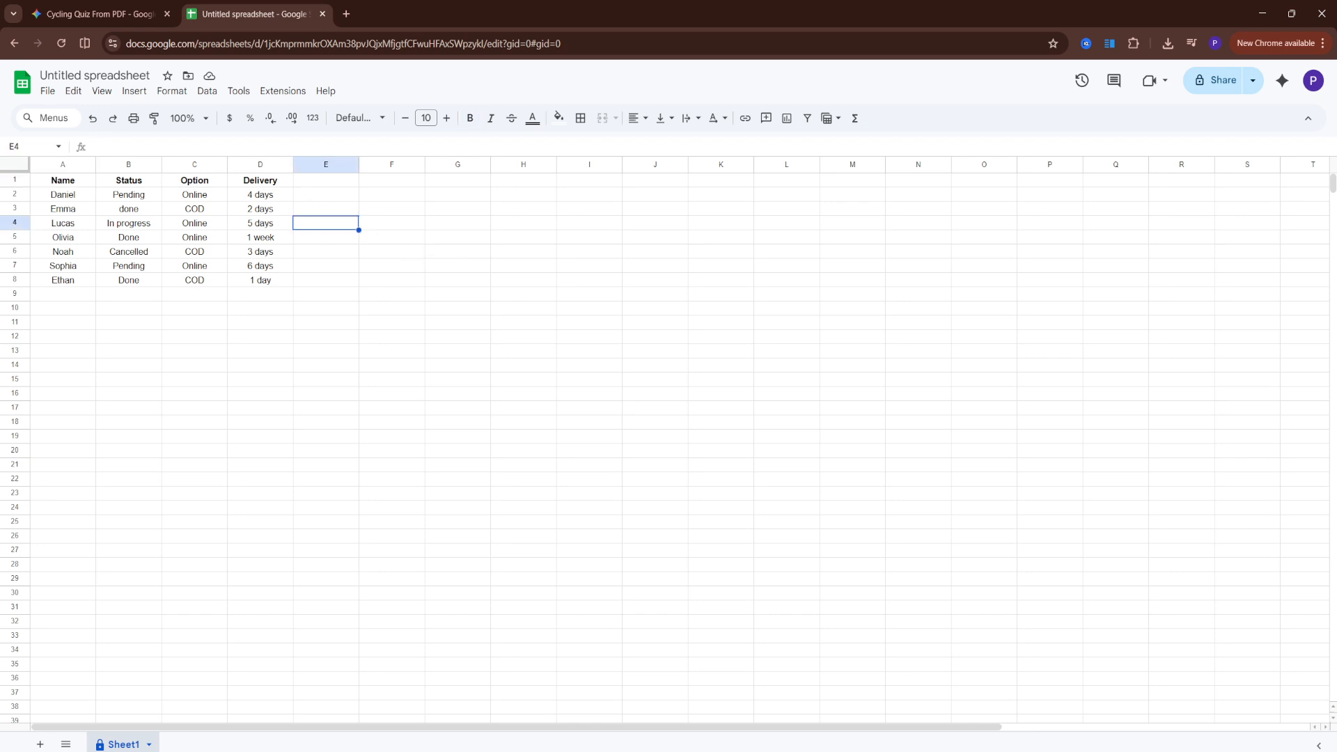
pyautogui.click(337, 229)
pyautogui.write('=SUM(Range)')
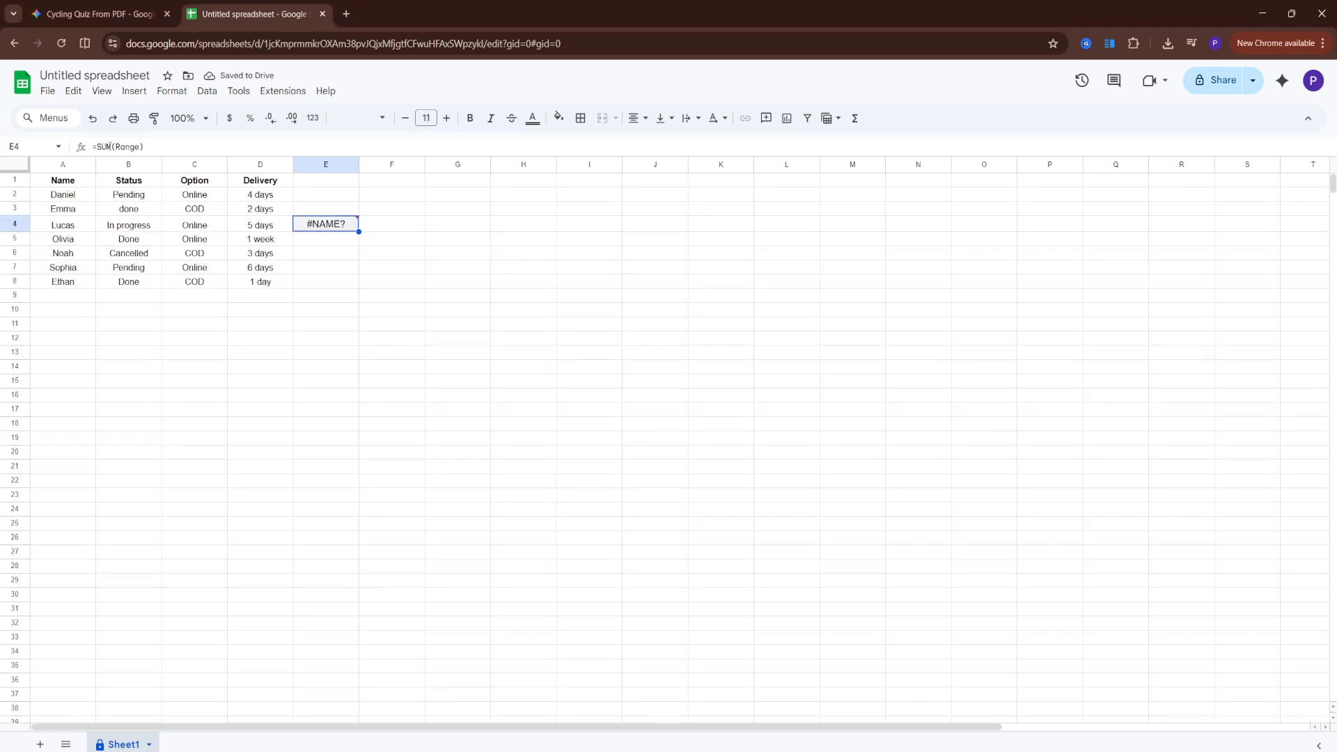
# Replace the placeholder argument in E4's SUM formula with the cell range A2:A8.
pyautogui.doubleClick(346, 224)
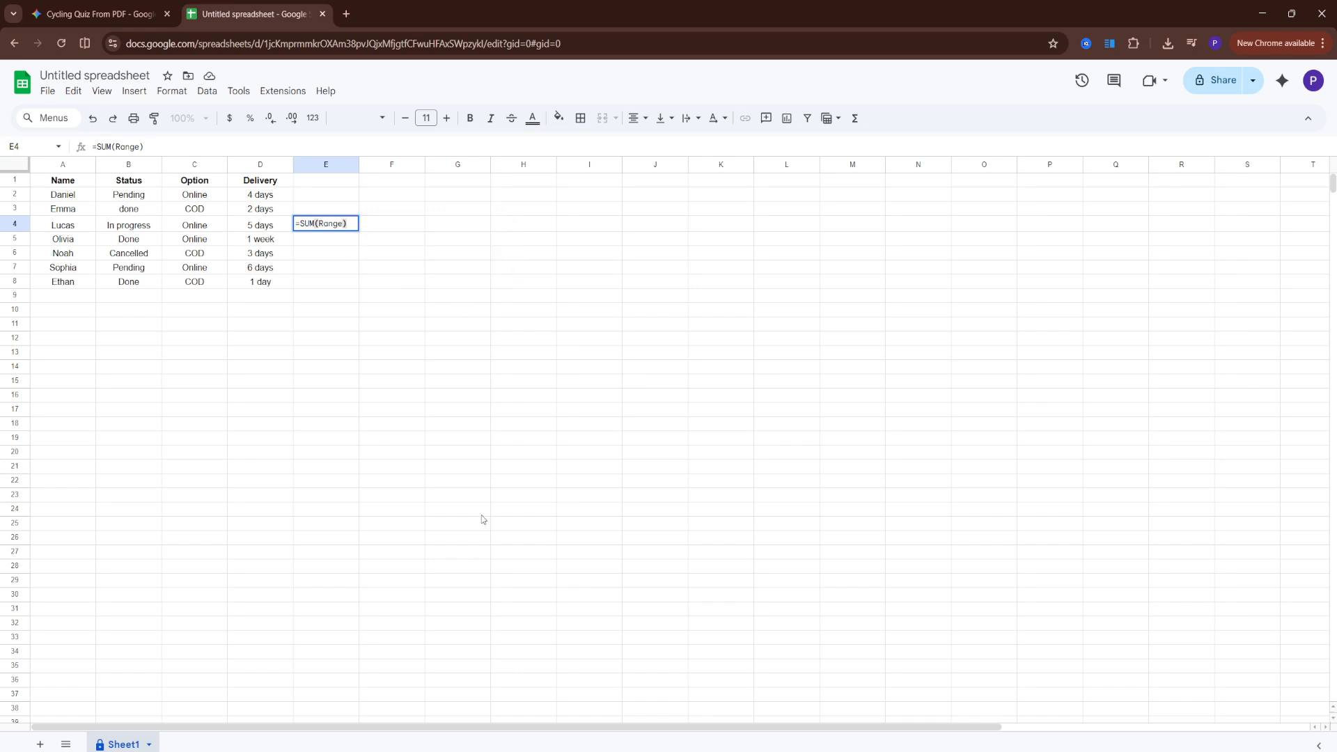
pyautogui.press('Left')
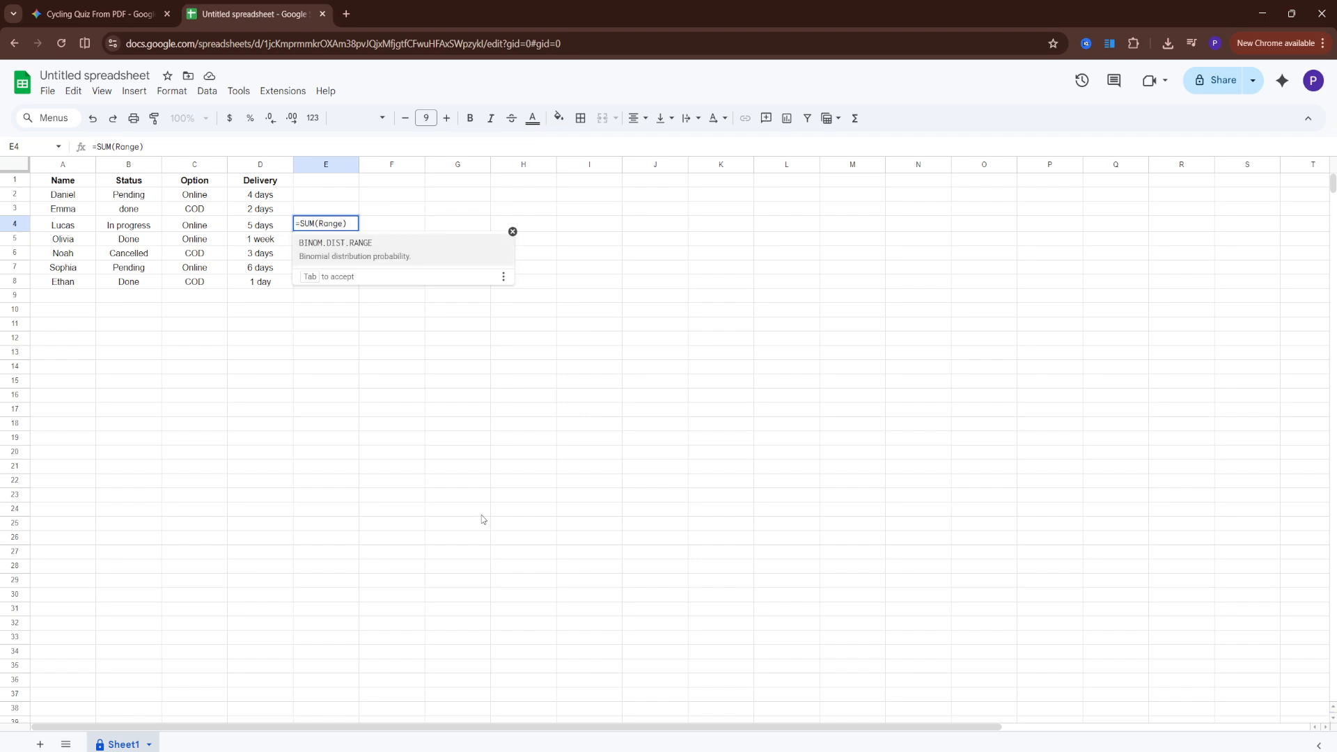
pyautogui.press('BackSpace')
pyautogui.press('BackSpace')
pyautogui.press('BackSpace')
pyautogui.press('BackSpace')
pyautogui.press('BackSpace')
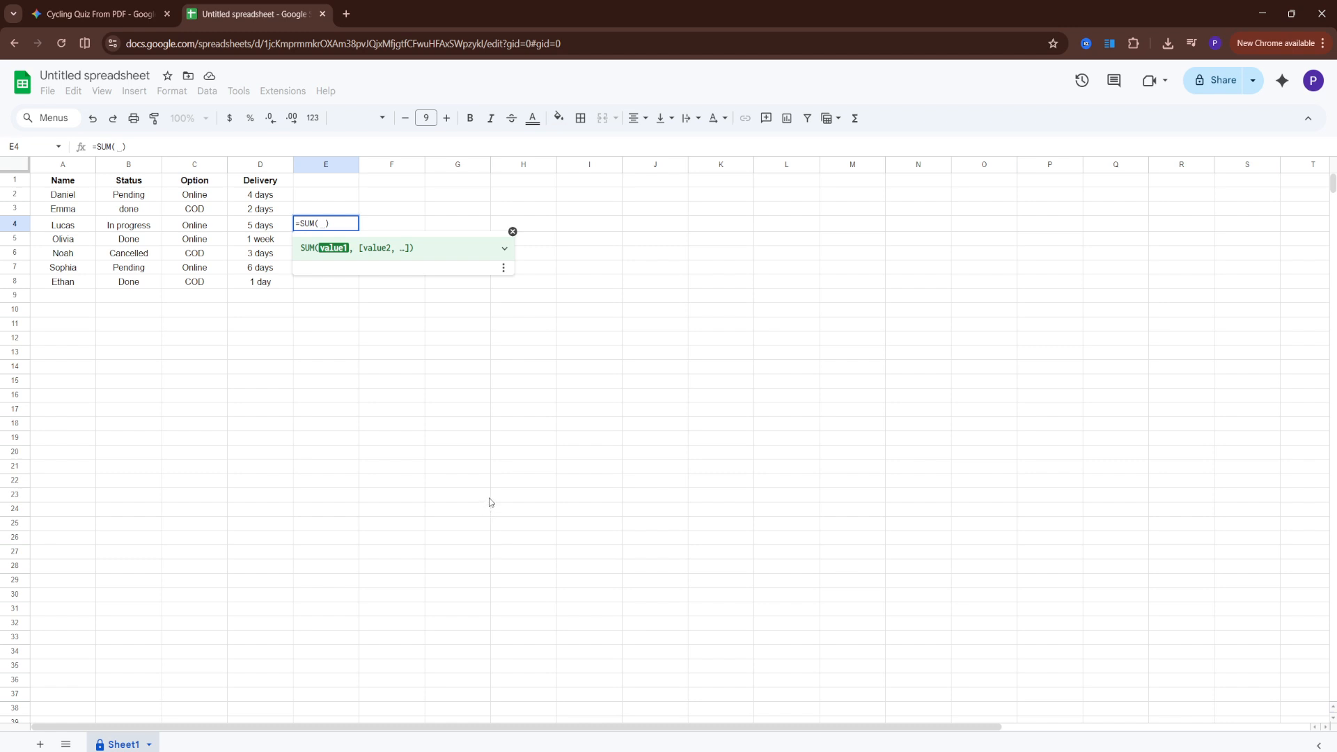
pyautogui.write('A2')
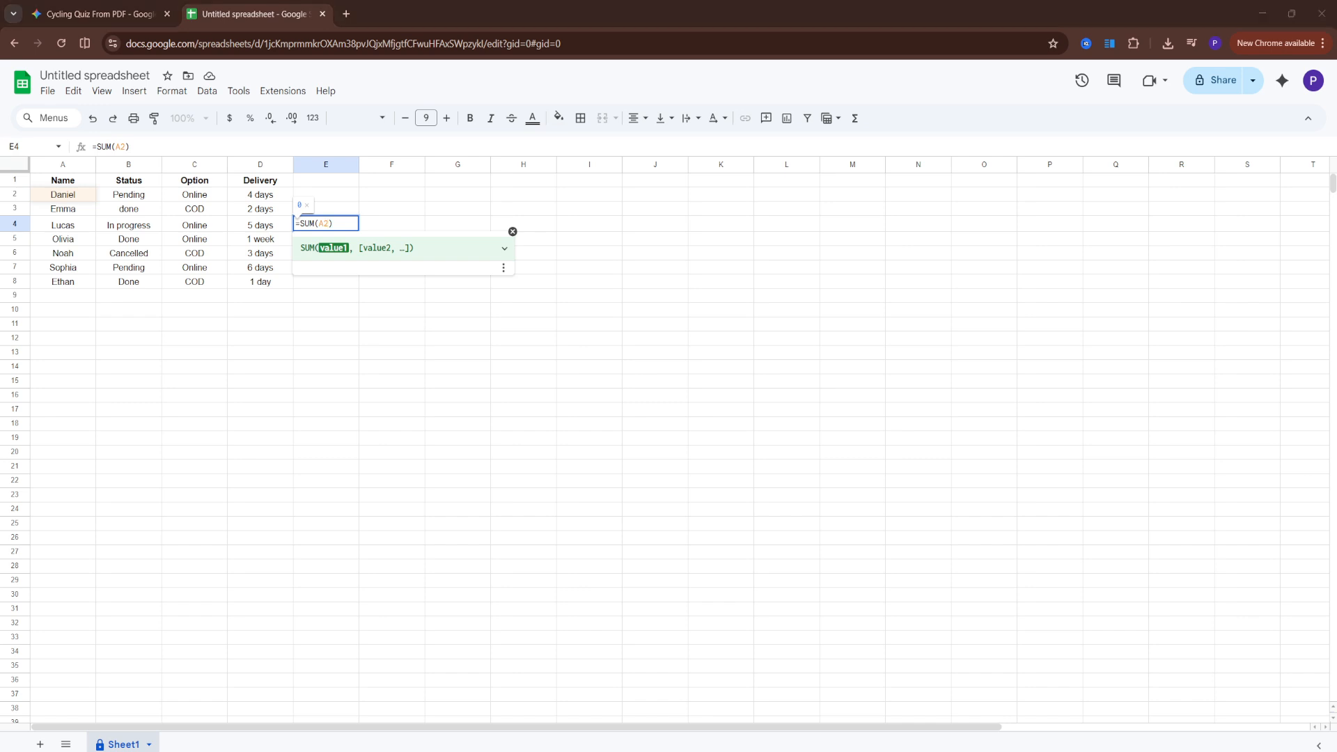
pyautogui.click(328, 223)
pyautogui.write(':')
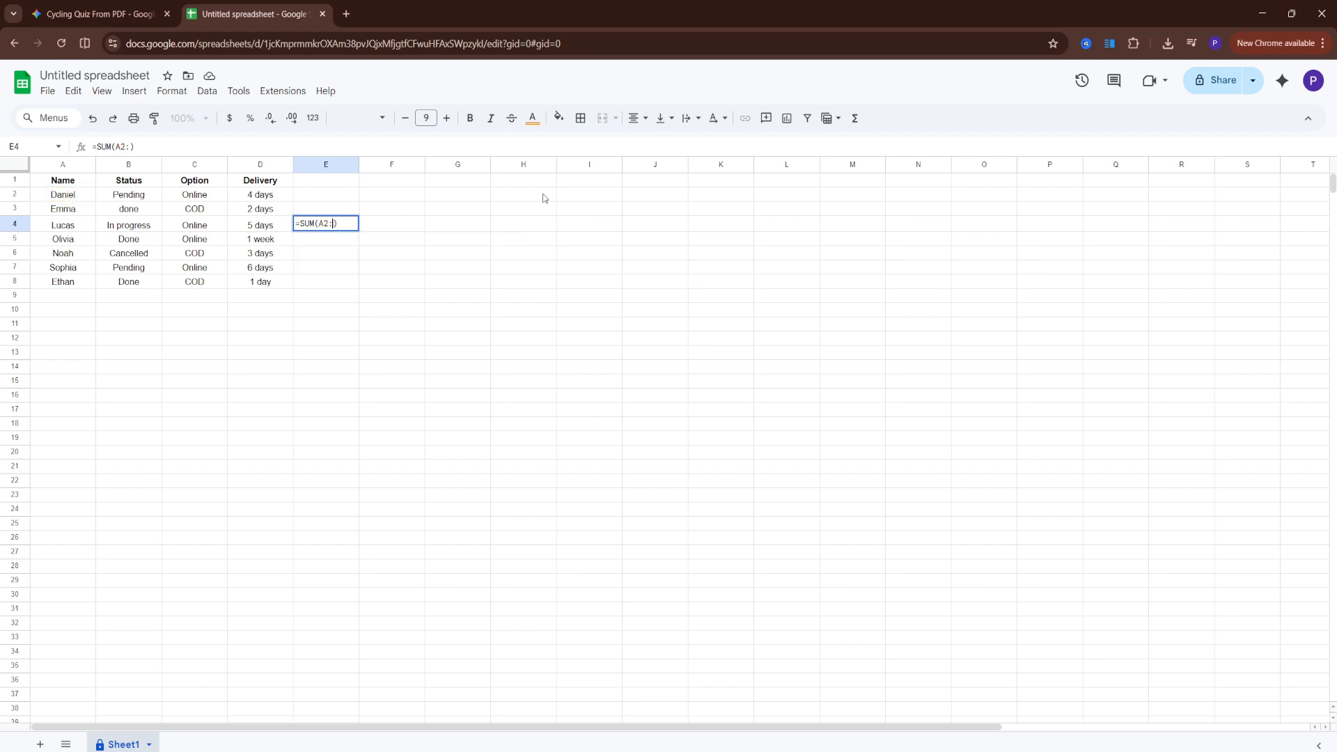
pyautogui.write('A')
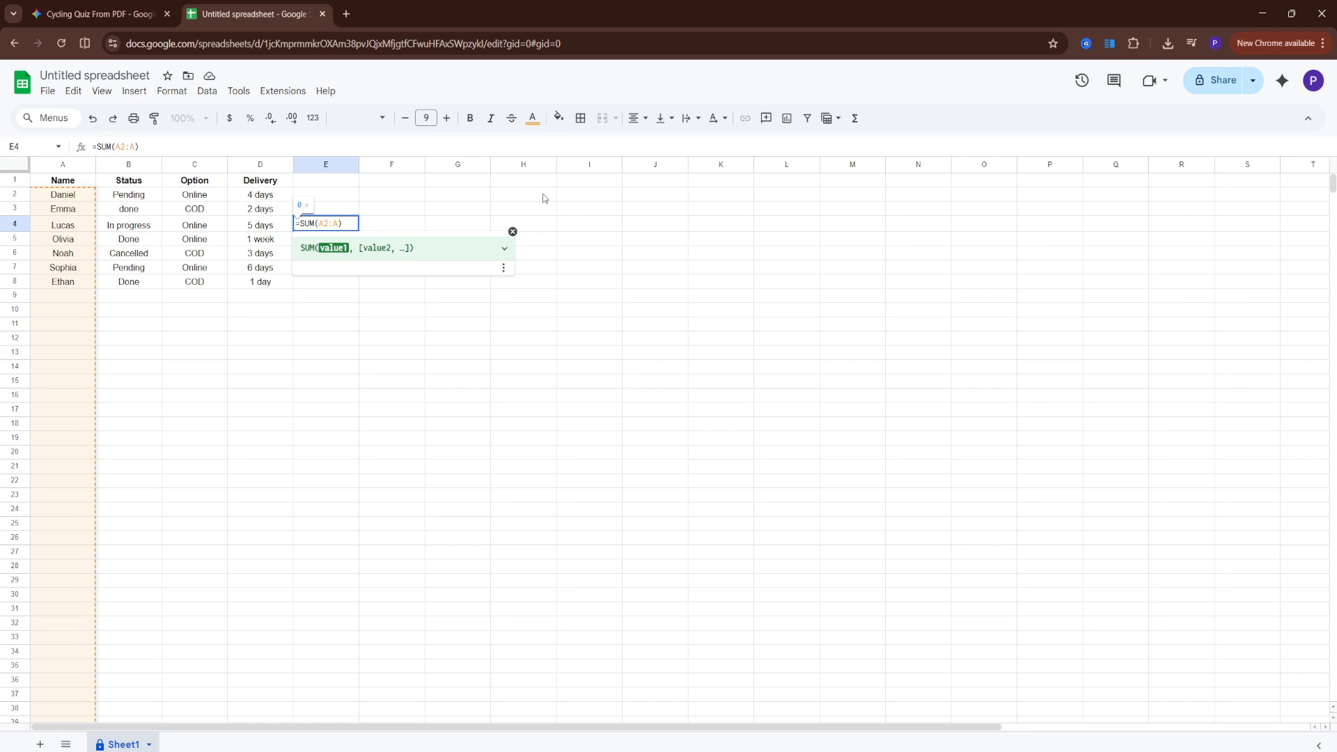
pyautogui.write('8')
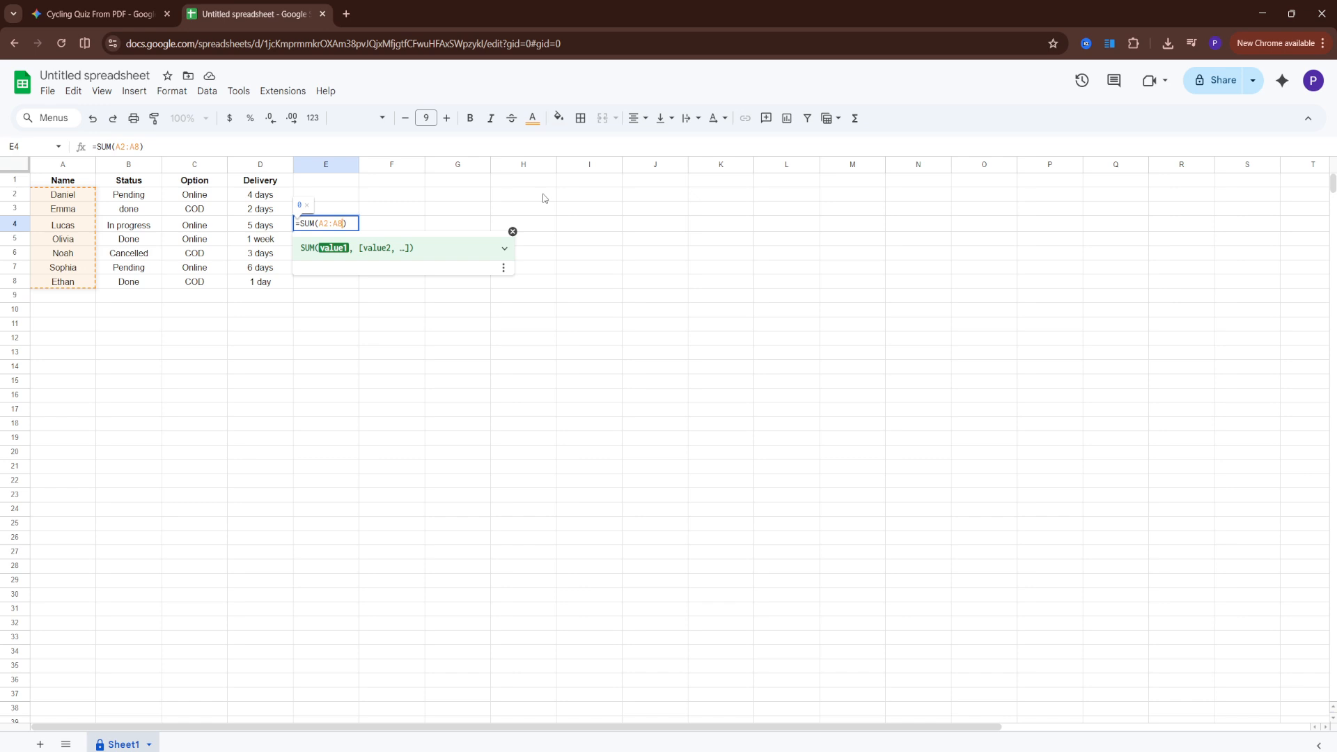
pyautogui.press('Return')
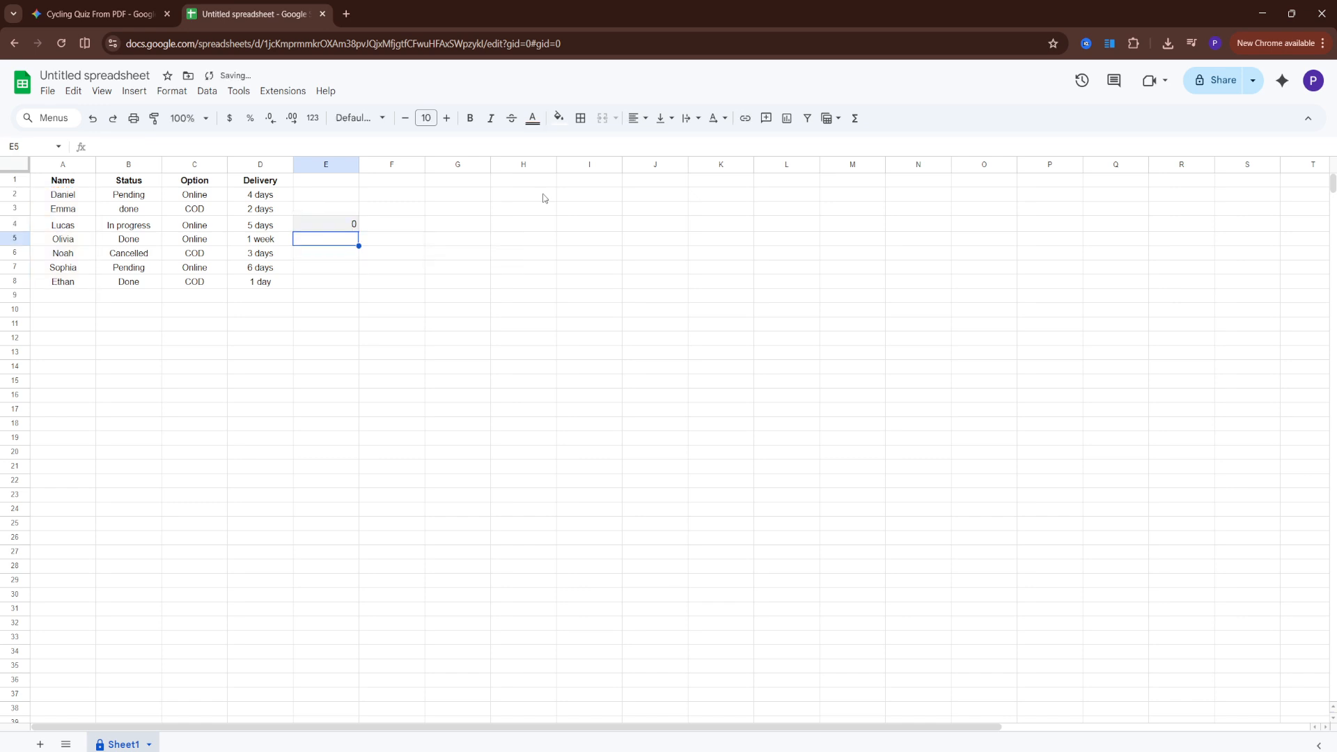
# Change the range in E4's SUM formula to the open-ended range A2:A.
pyautogui.press('Up')
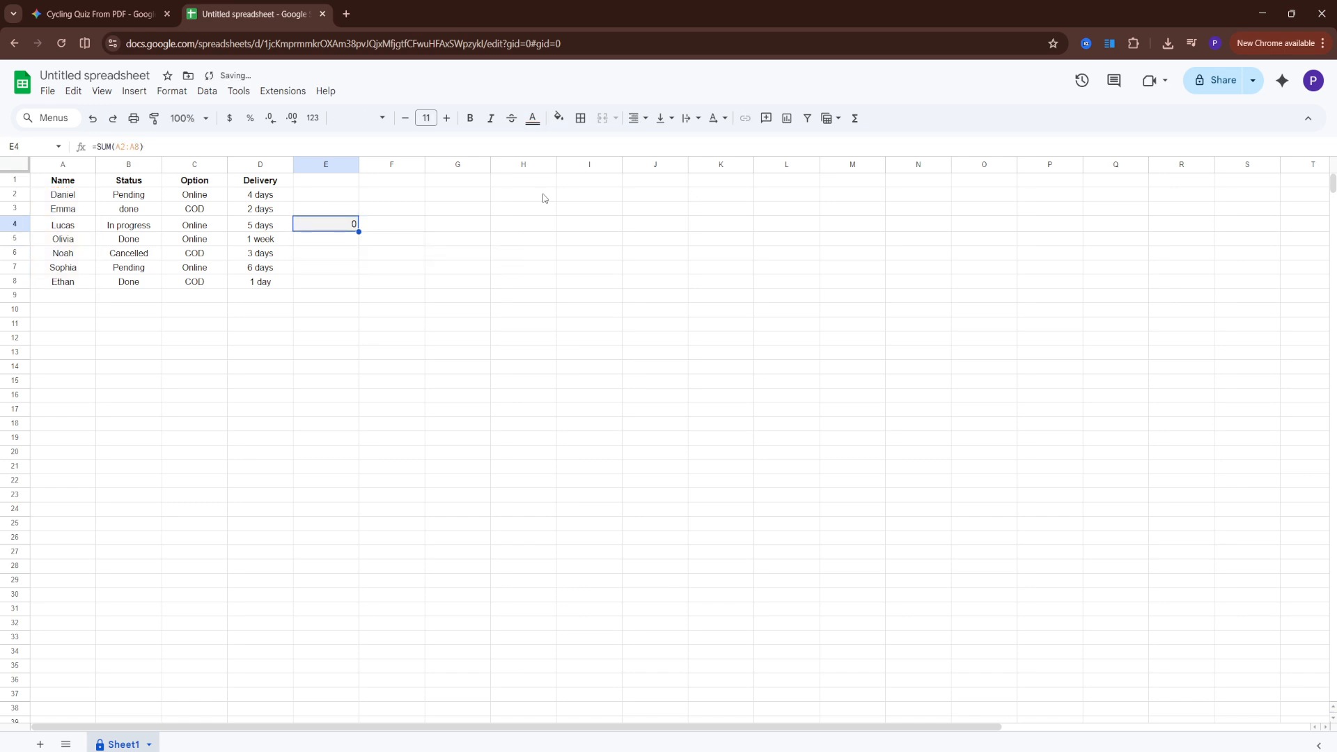
pyautogui.press('Return')
pyautogui.click(339, 223)
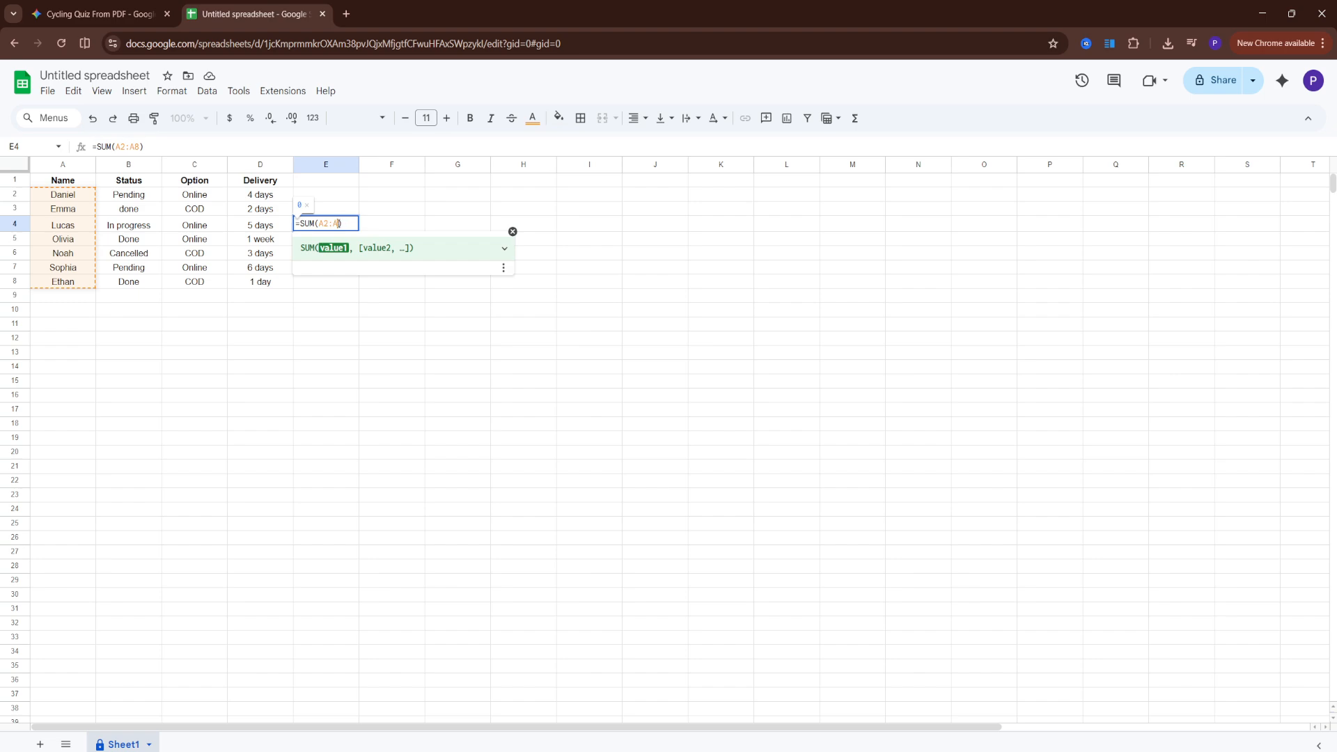
pyautogui.press('Delete')
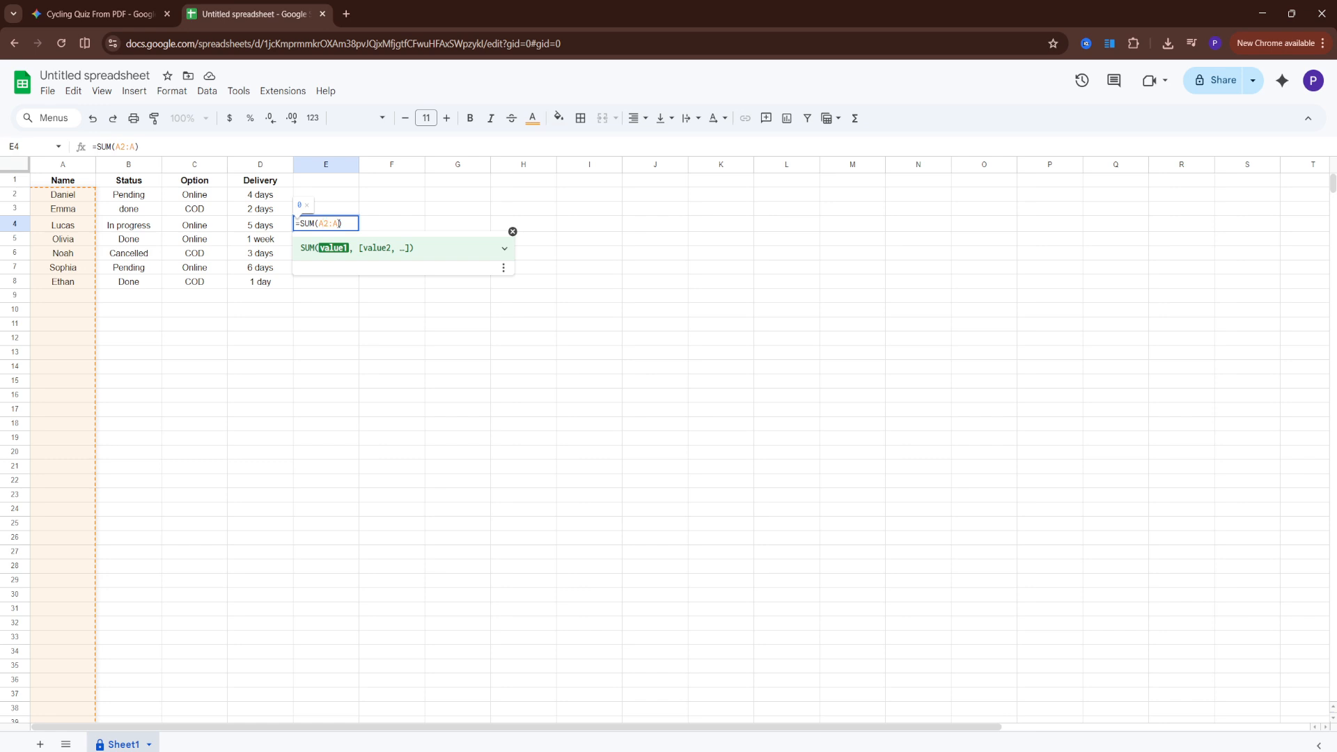
pyautogui.press('Return')
# Edit E4's formula to add up the whole columns A and C, as =SUM(A:A, C:C).
pyautogui.click(350, 228)
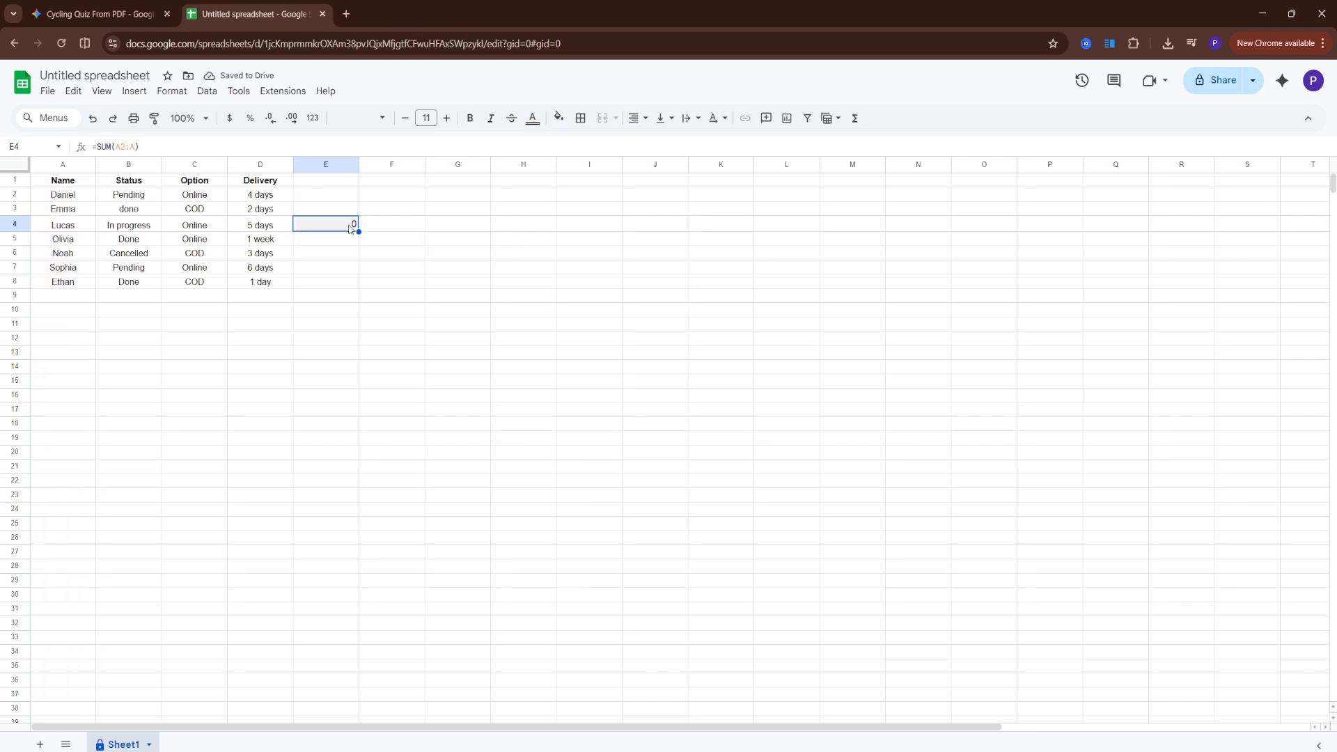
pyautogui.doubleClick(356, 223)
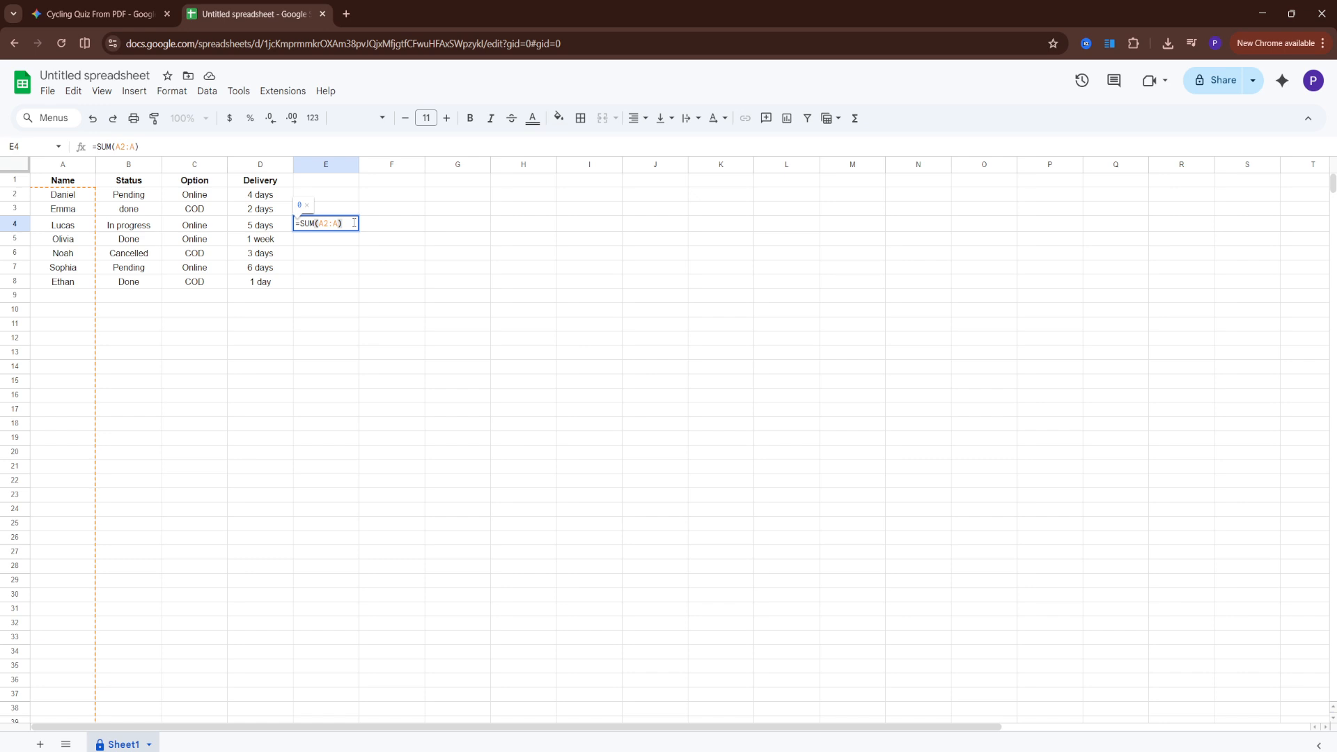
pyautogui.press('Left')
pyautogui.press('Left')
pyautogui.press('Left')
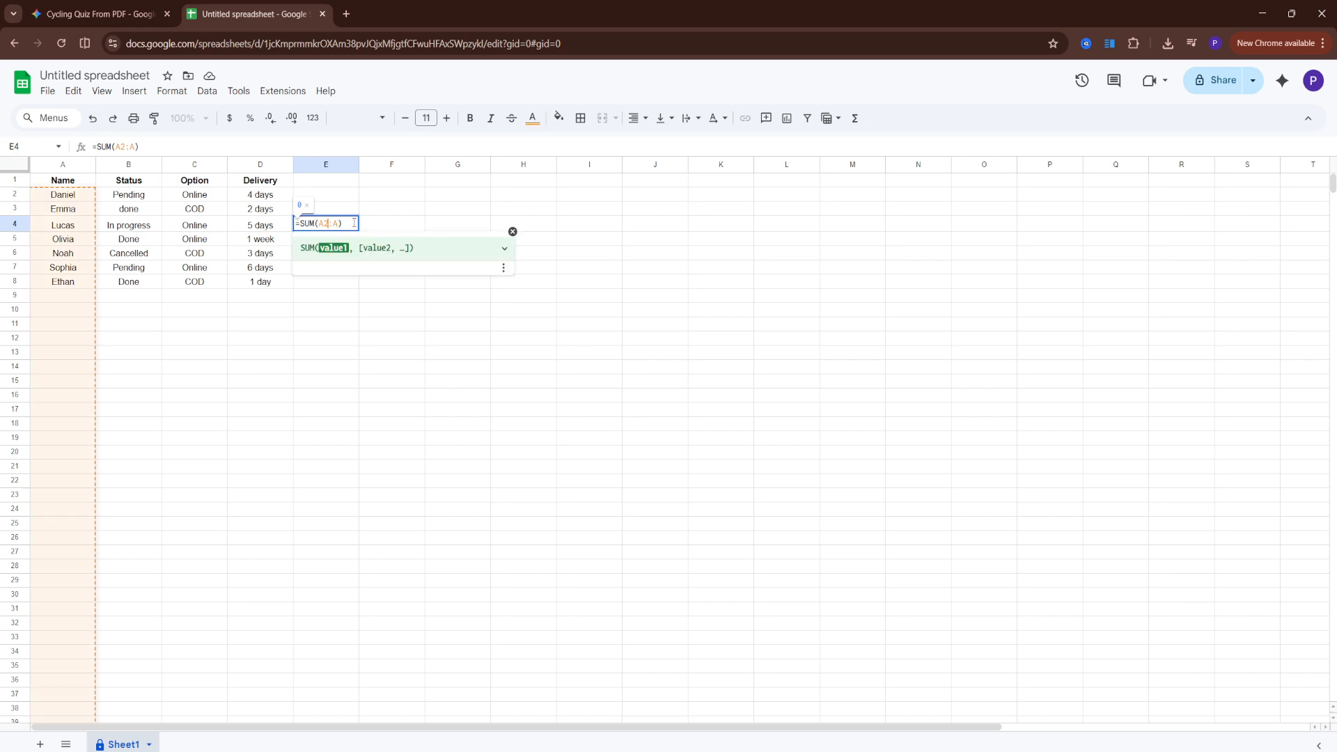
pyautogui.press('BackSpace')
pyautogui.press('BackSpace')
pyautogui.write('B')
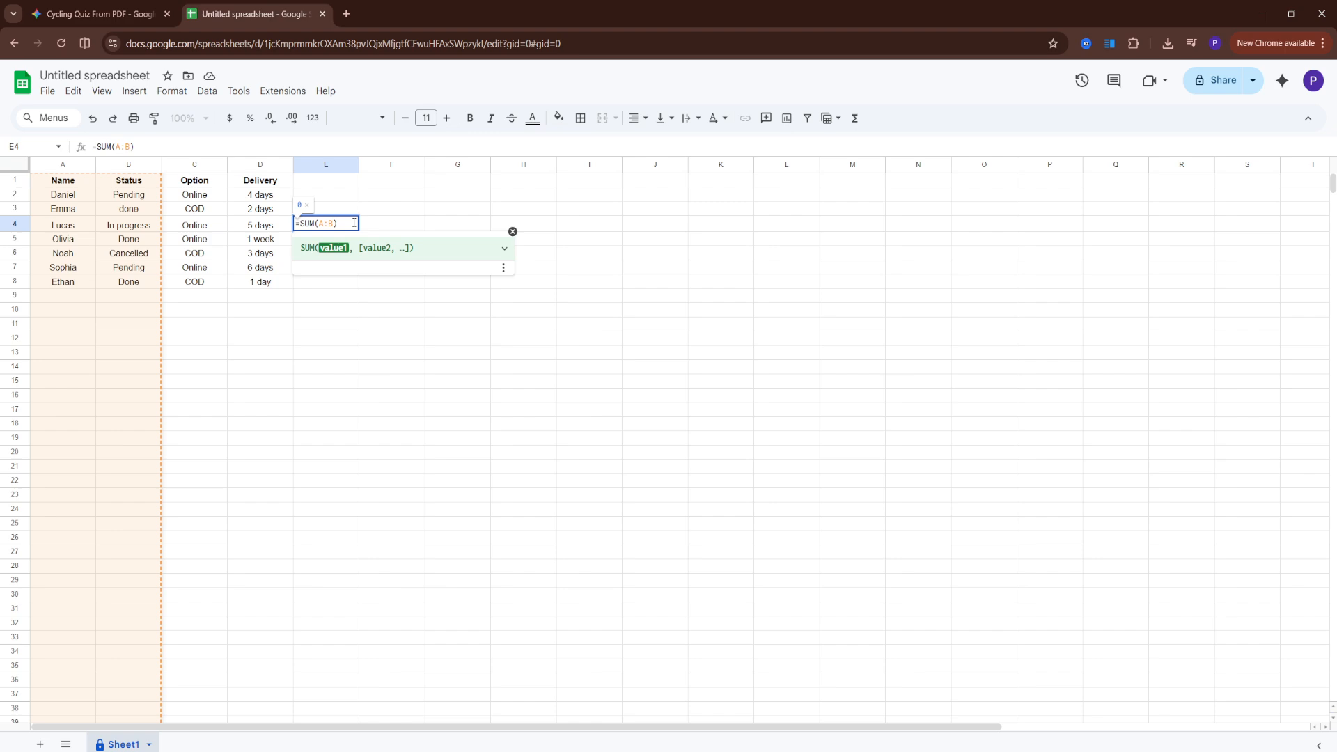
pyautogui.press('BackSpace')
pyautogui.write('A')
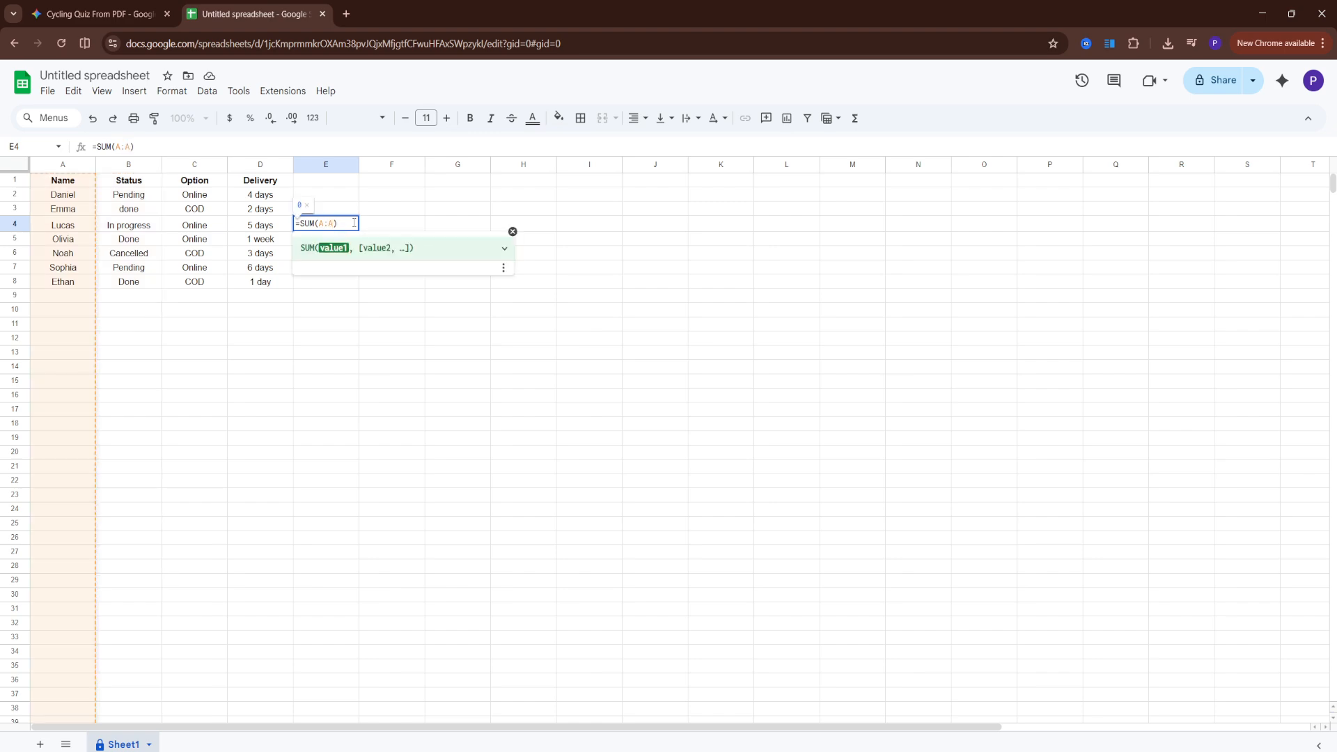
pyautogui.write(', ')
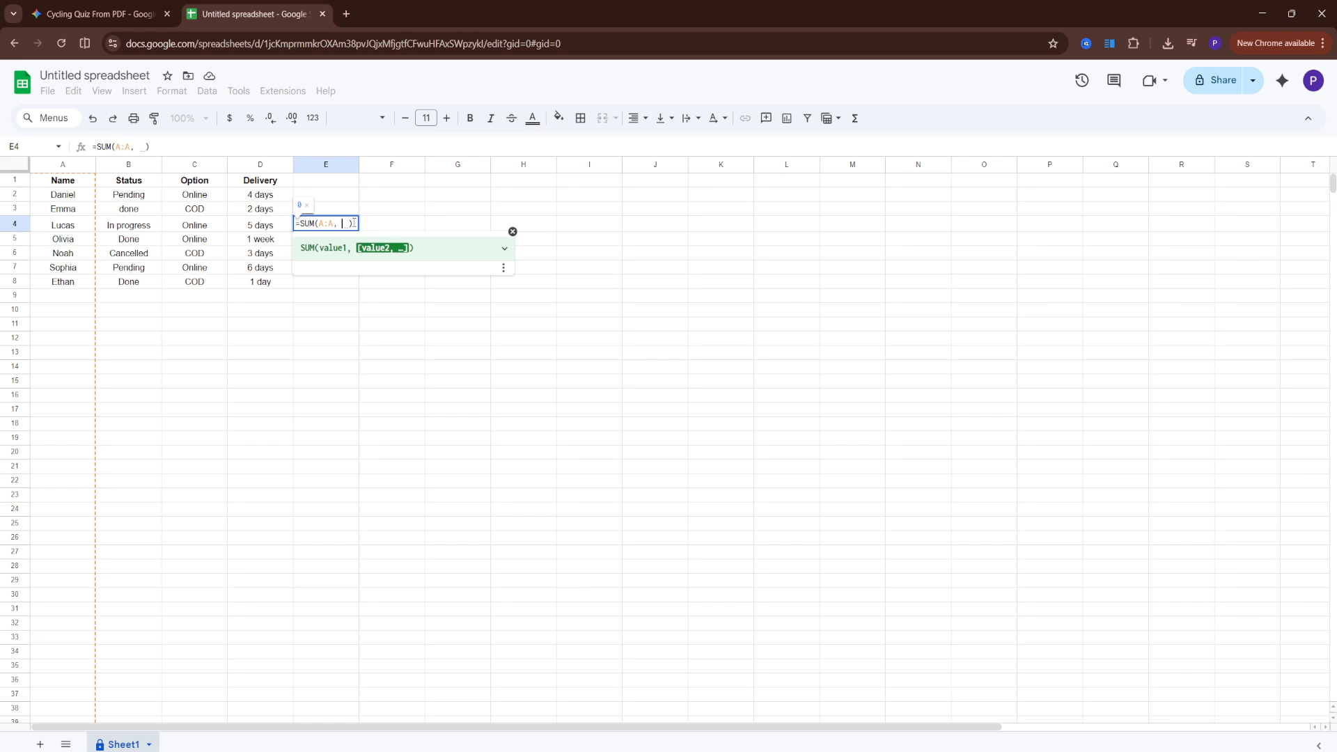
pyautogui.write('C:C')
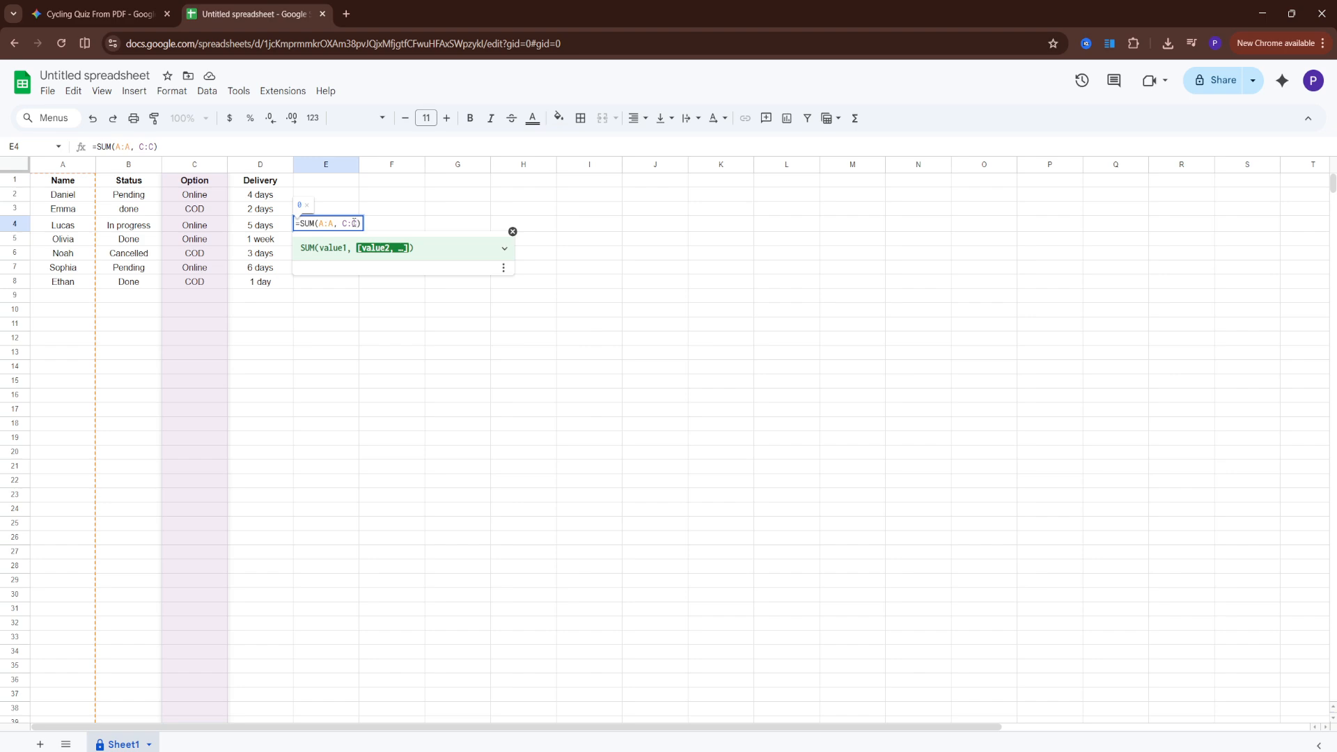
pyautogui.press('Return')
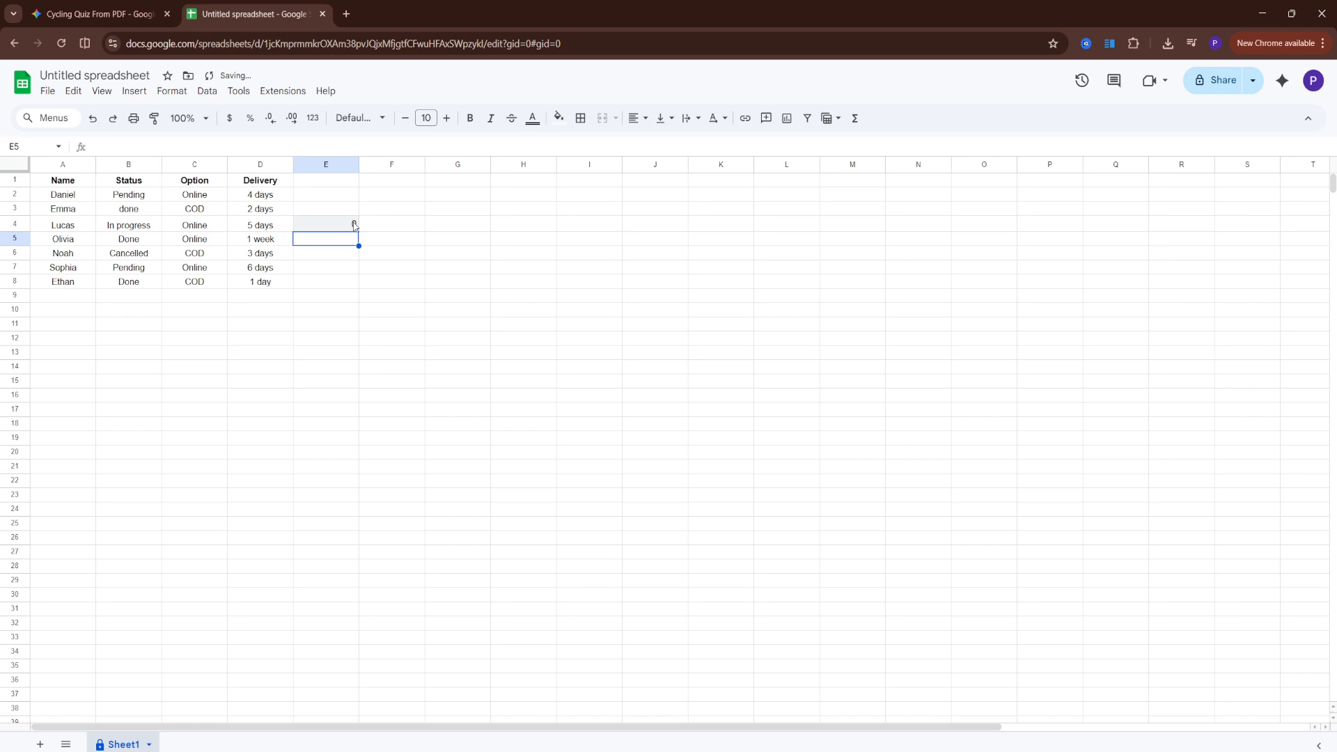
pyautogui.click(355, 226)
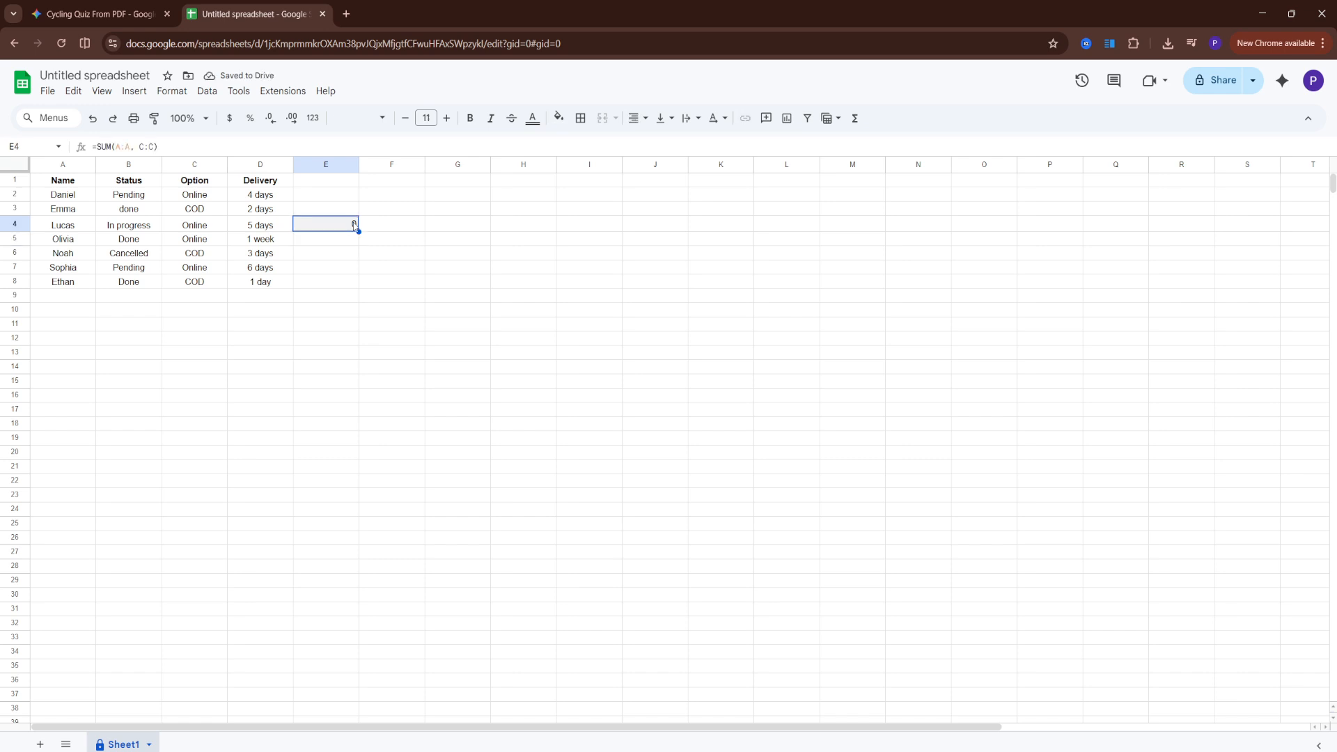
pyautogui.doubleClick(355, 224)
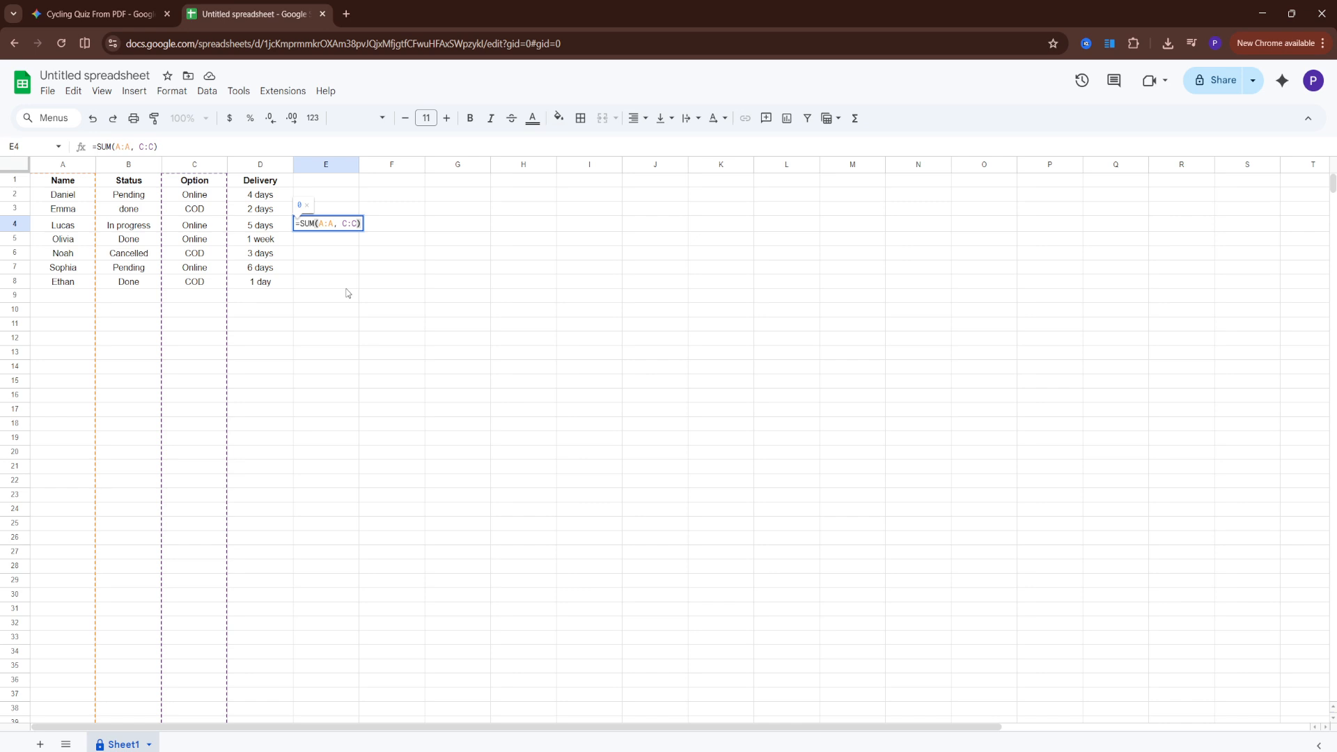
pyautogui.click(301, 261)
pyautogui.click(340, 229)
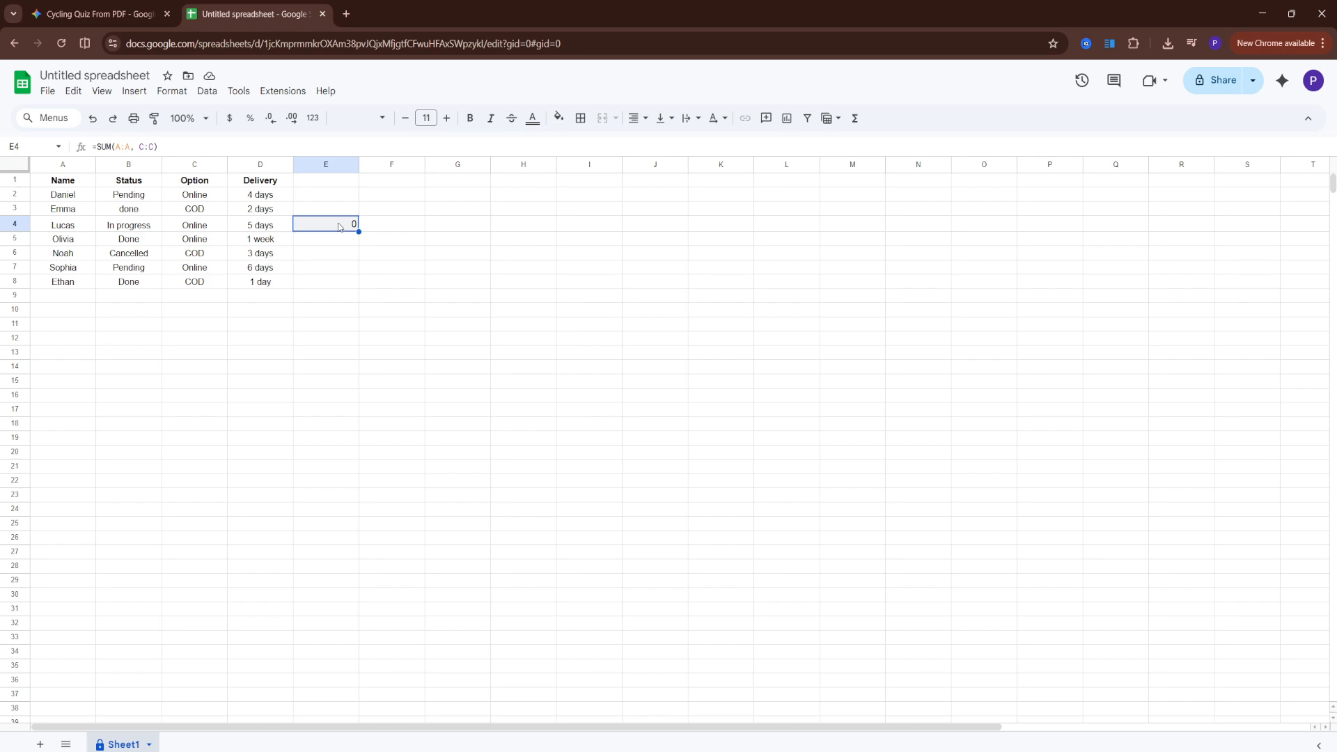
pyautogui.click(338, 269)
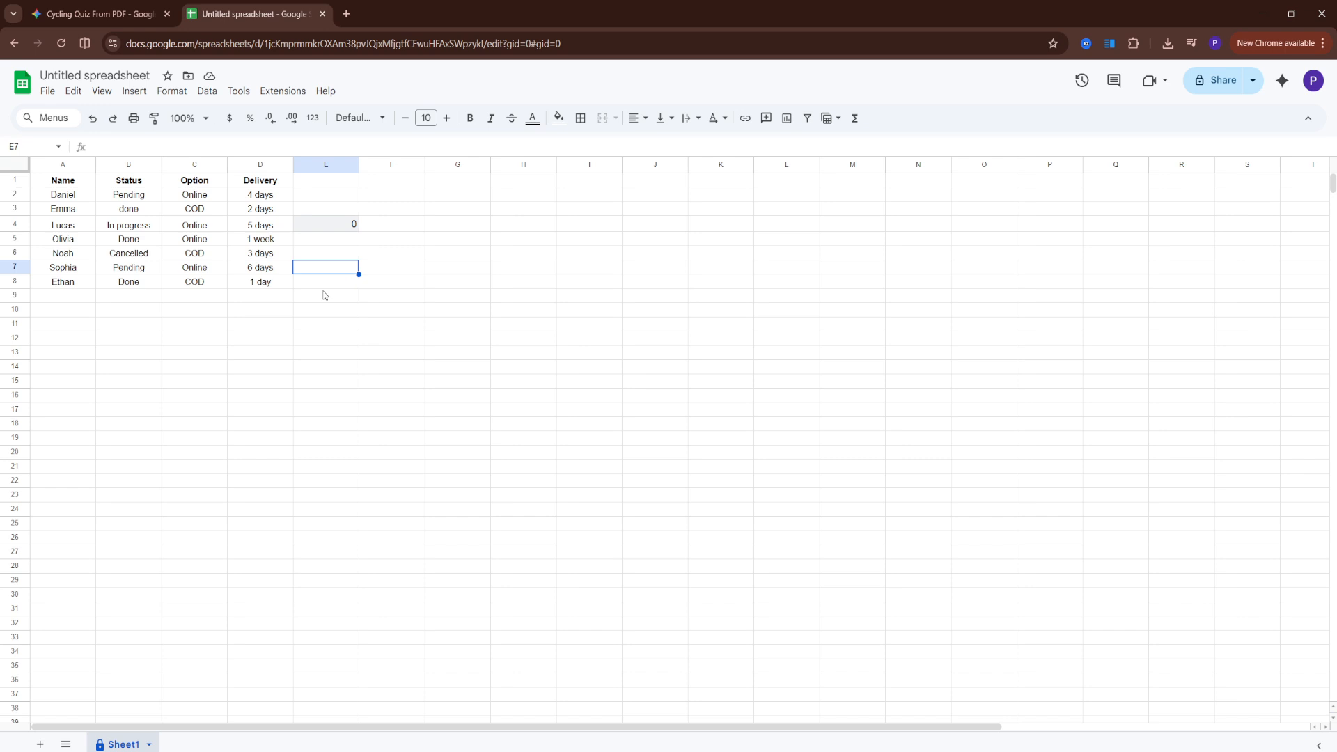
pyautogui.hotkey('alt', 't')
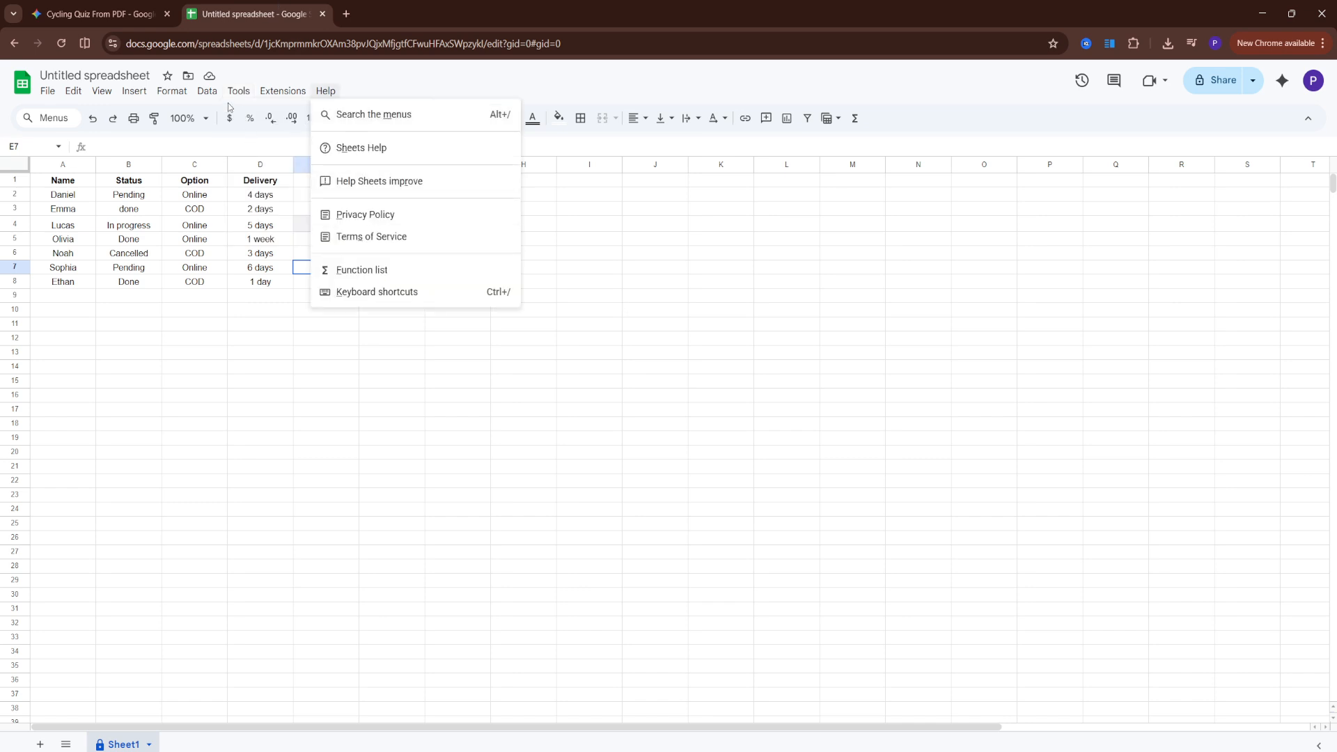
pyautogui.click(544, 368)
pyautogui.click(322, 274)
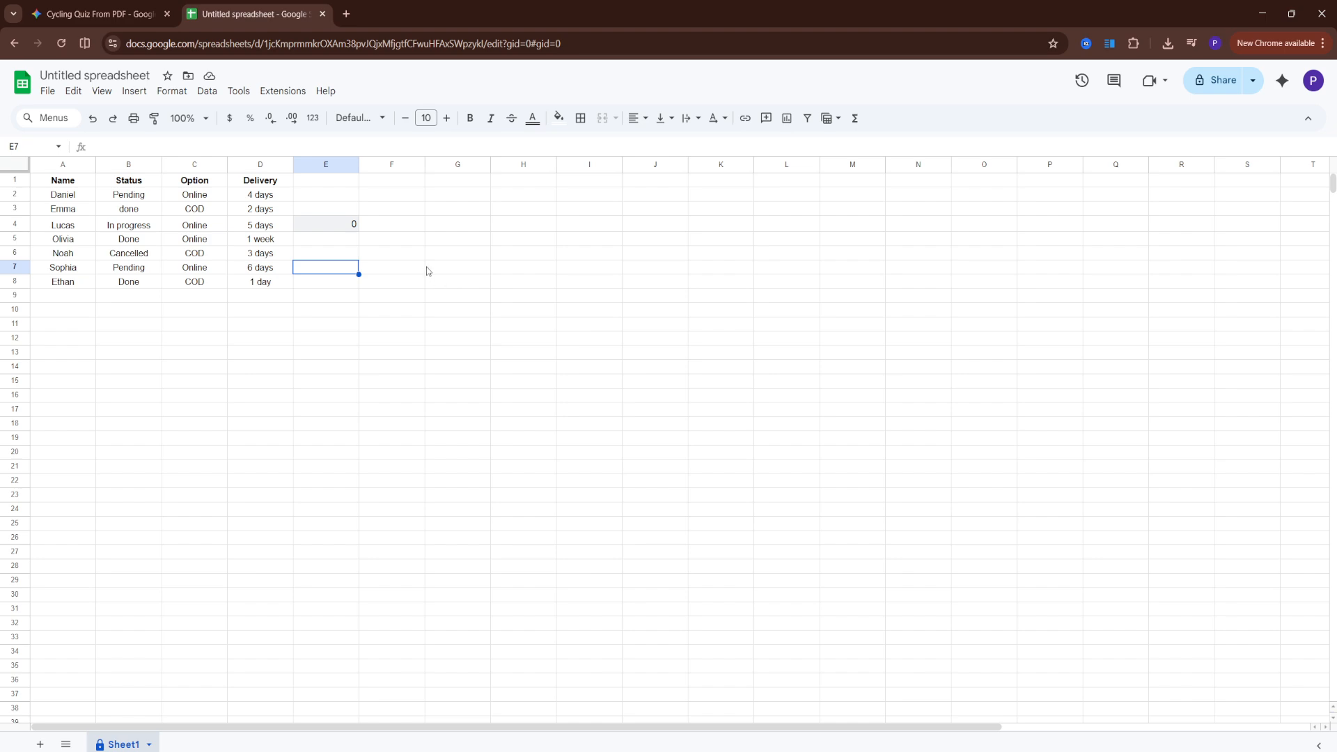
# Insert the SUM function for the empty block A9:D14, placing the formula =SUM(A9:D14) in A15.
pyautogui.moveTo(61, 296); pyautogui.dragTo(292, 373)
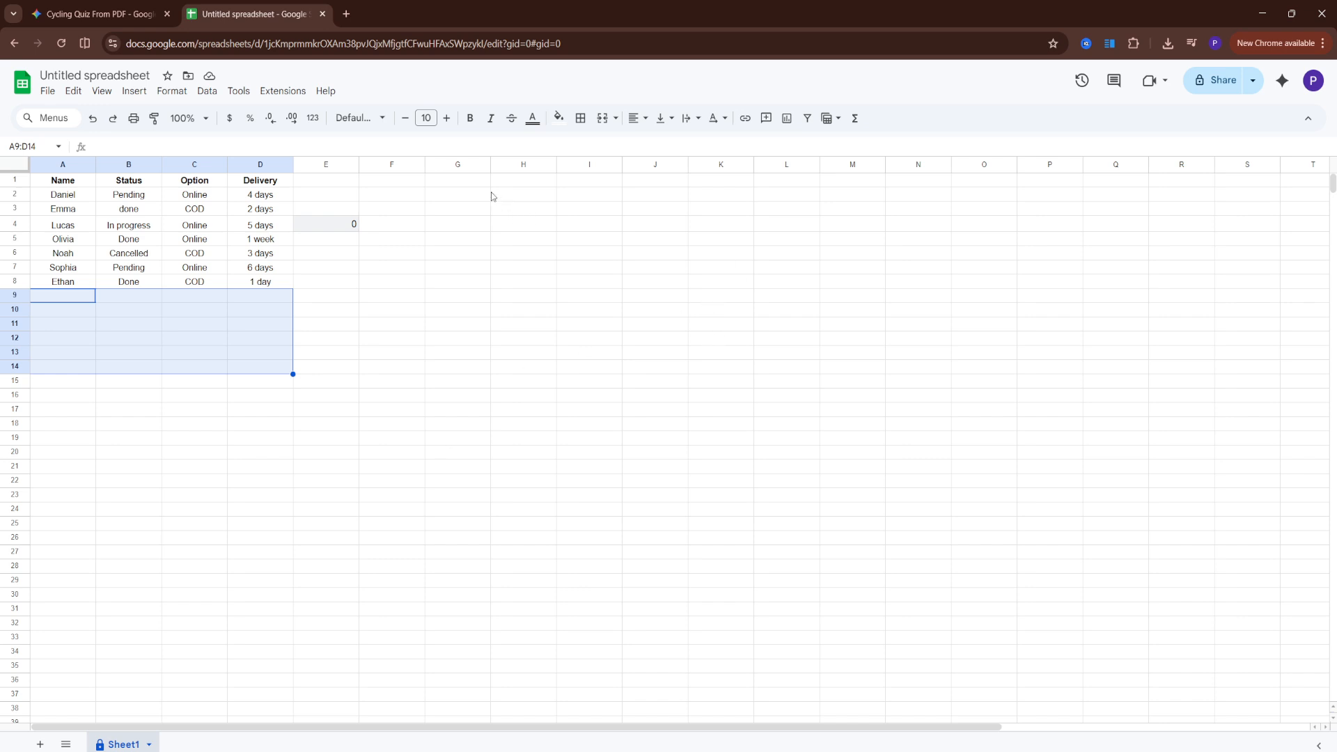
pyautogui.click(857, 120)
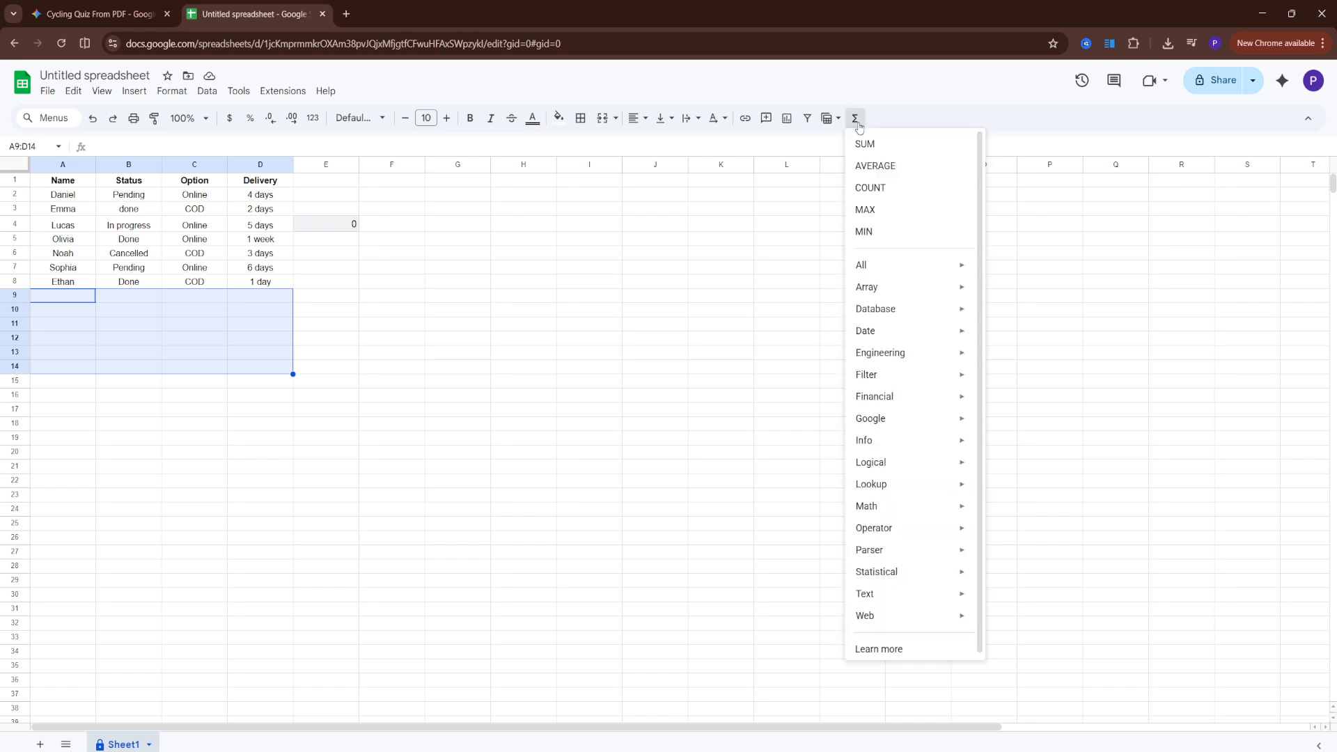
pyautogui.click(937, 148)
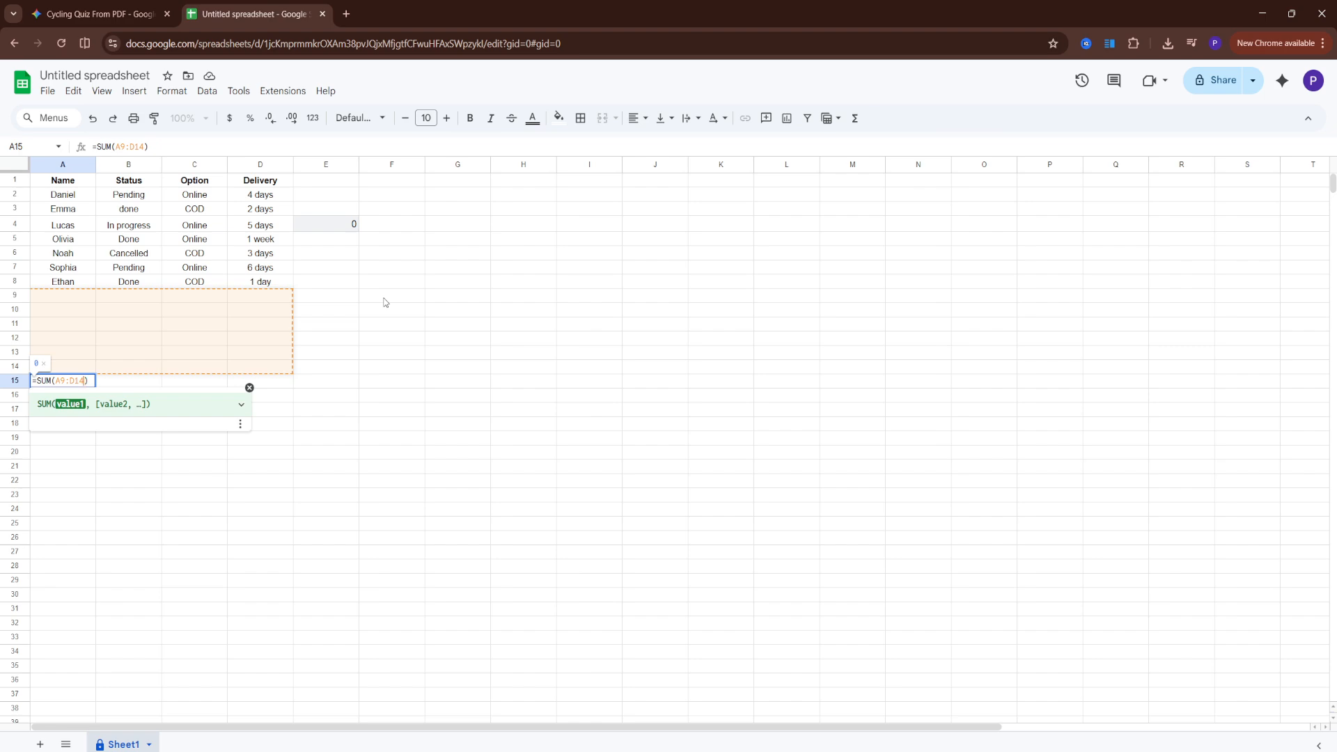
pyautogui.press('Return')
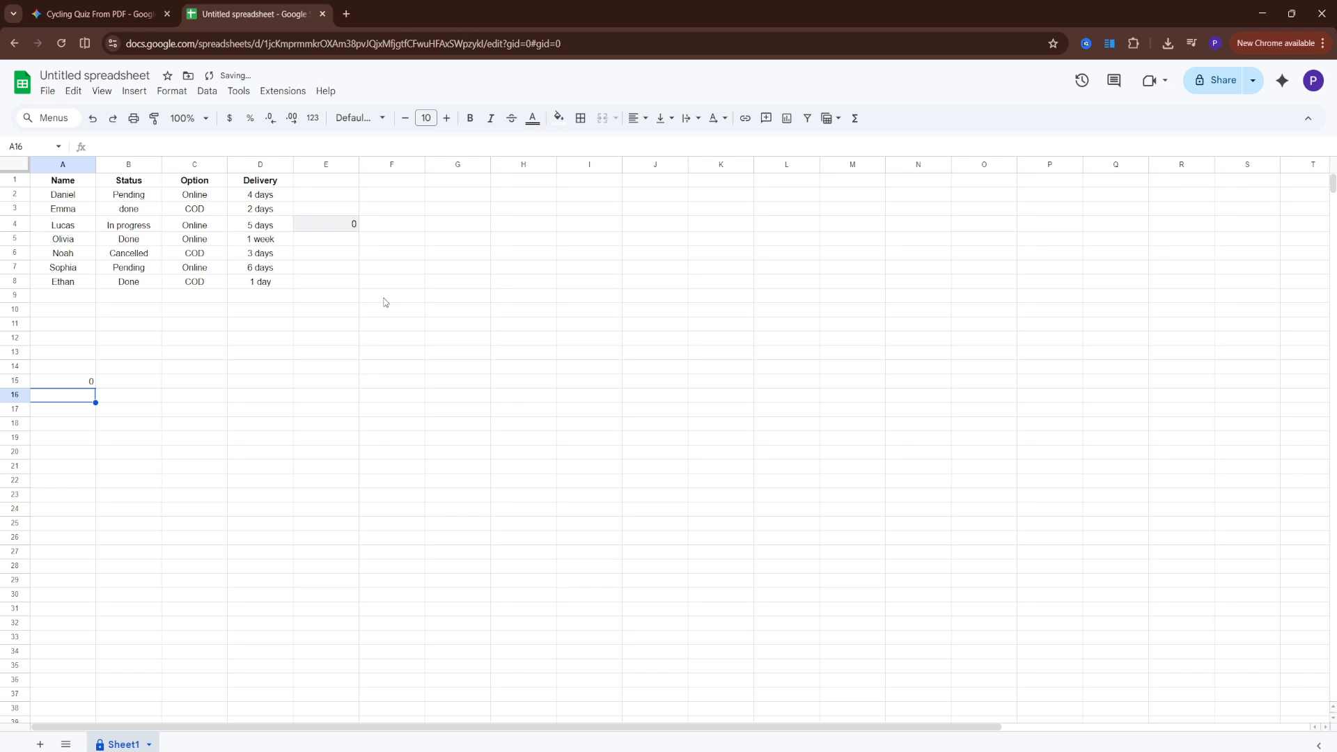
# Insert the SUM function for the data rows A2:D8, placing the formula =SUM(A2:D8) in A9.
pyautogui.moveTo(52, 198); pyautogui.dragTo(278, 283)
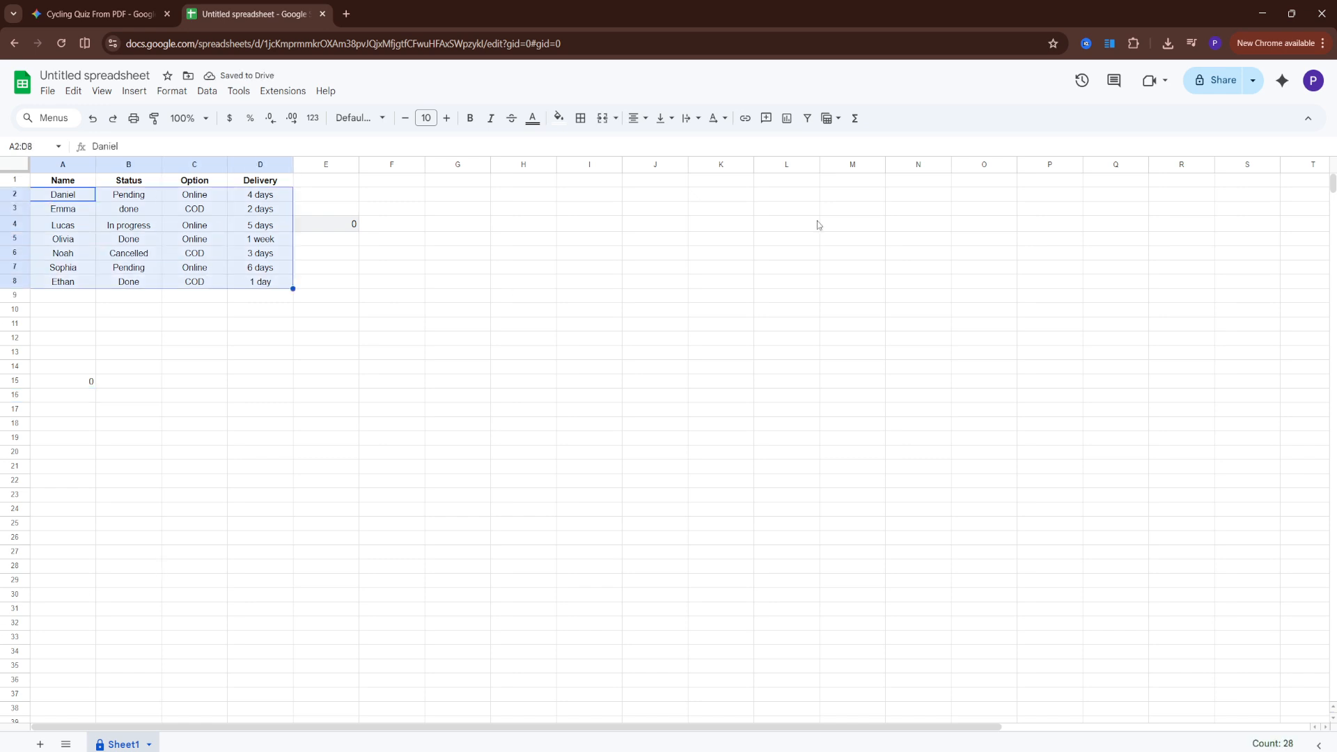
pyautogui.click(856, 119)
pyautogui.click(870, 141)
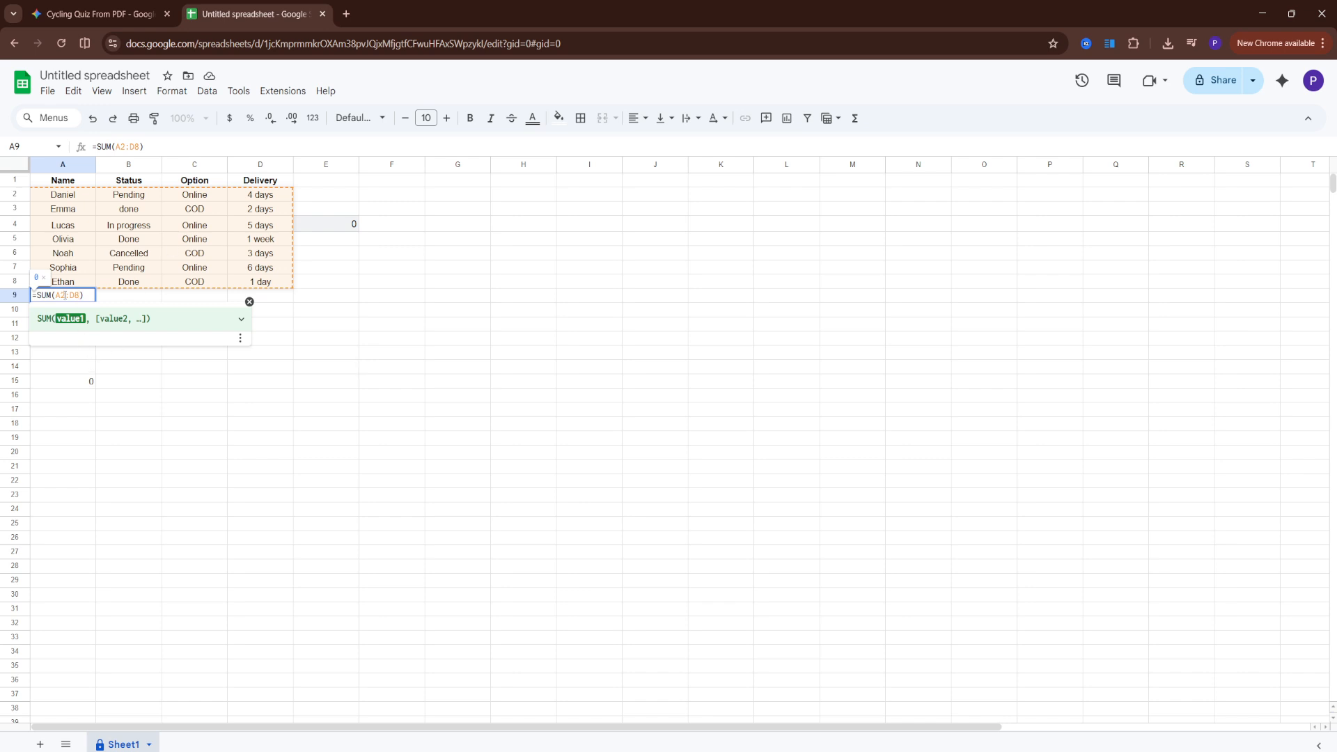
pyautogui.press('Return')
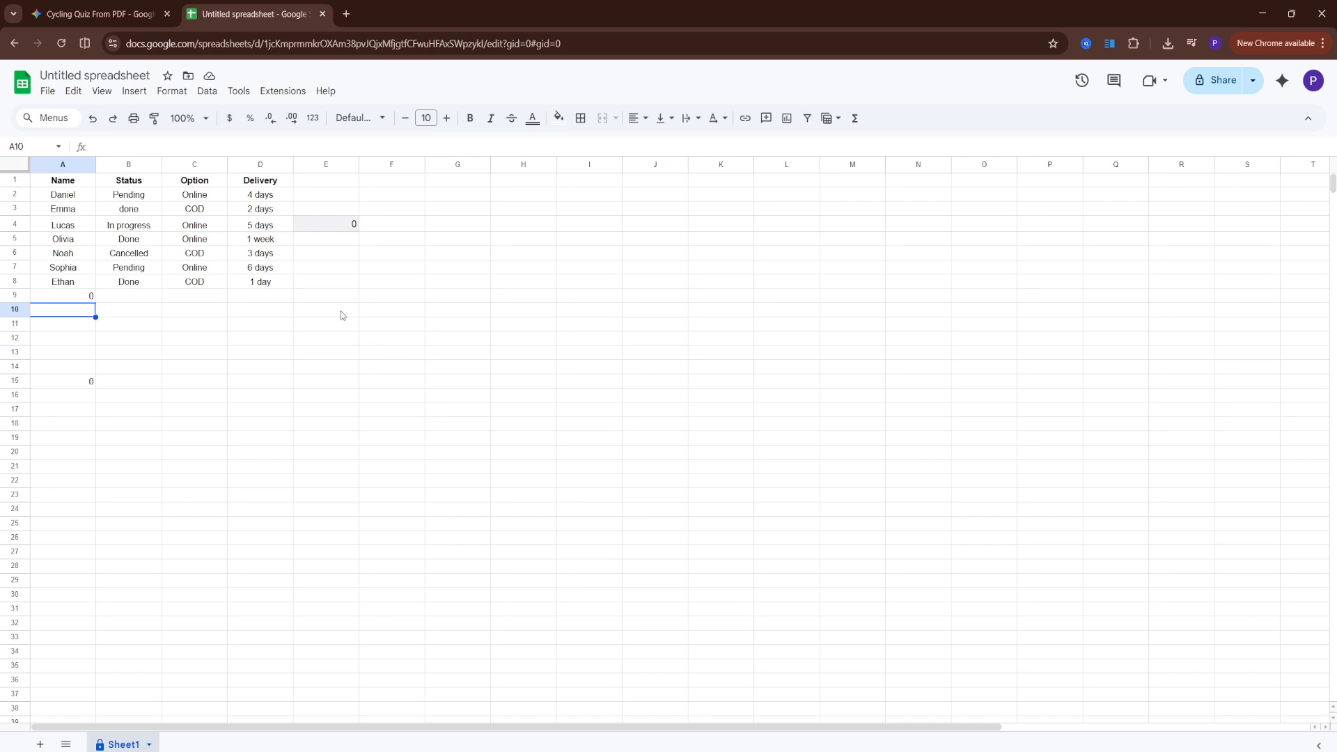
# Select the cells A2:D4 to view their quick summary.
pyautogui.moveTo(61, 196); pyautogui.dragTo(252, 227)
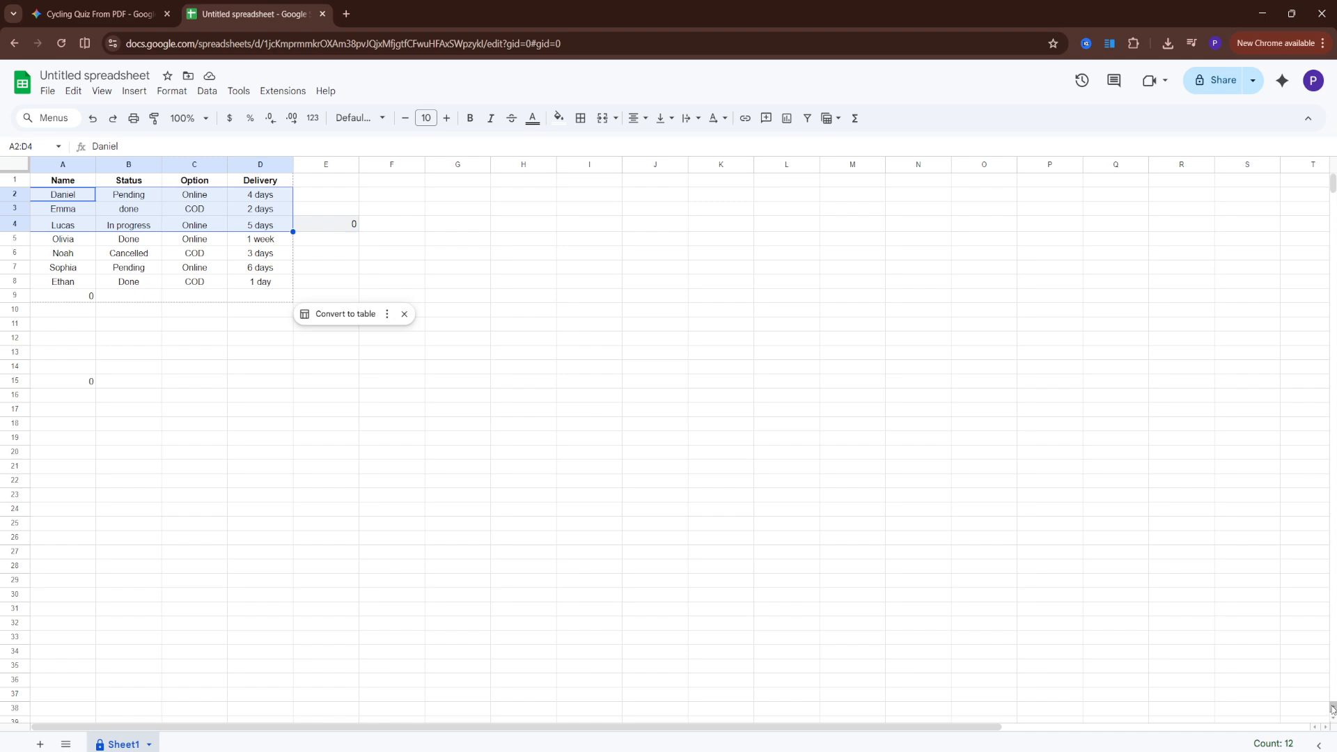
# Show the side panel and add a new blank sheet to the spreadsheet, keeping Sheet1 in view.
pyautogui.click(1319, 746)
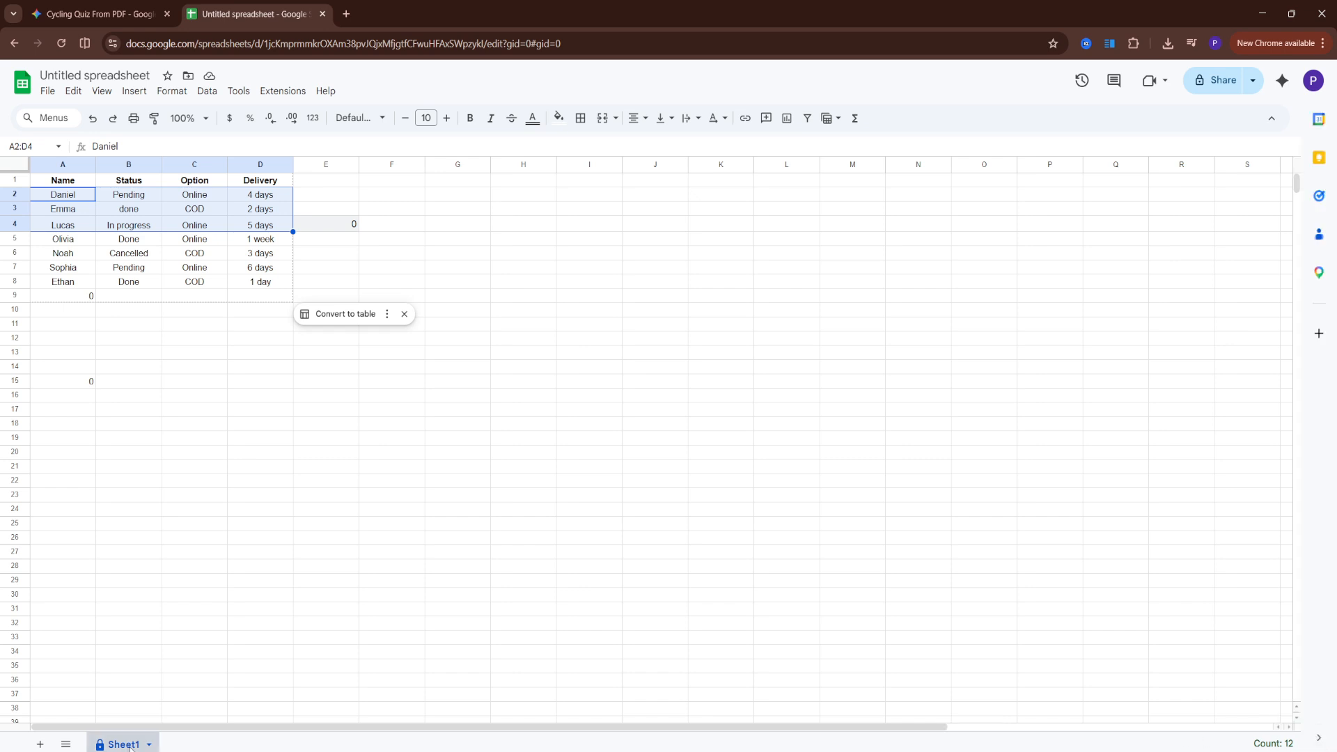
pyautogui.click(40, 745)
pyautogui.click(98, 745)
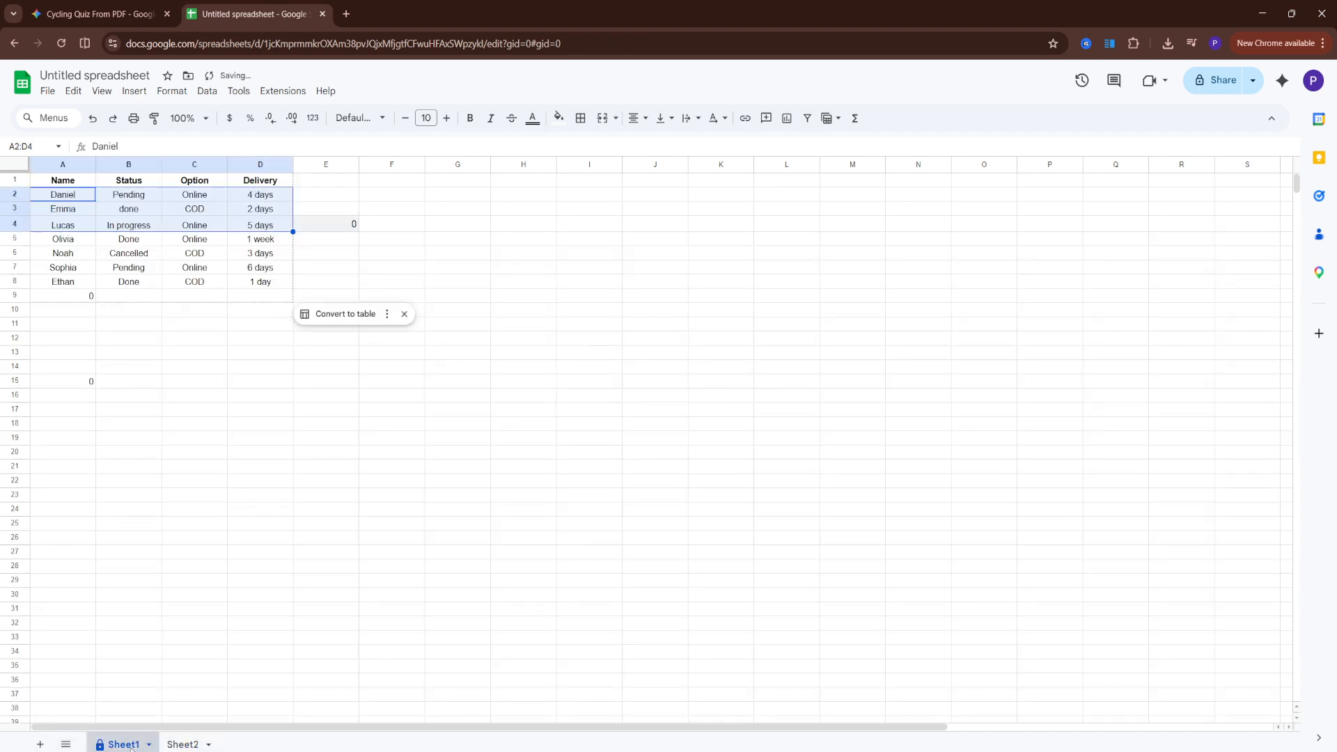
# Switch to the blank Sheet2 to view it and return to Sheet1.
pyautogui.click(66, 745)
pyautogui.click(94, 717)
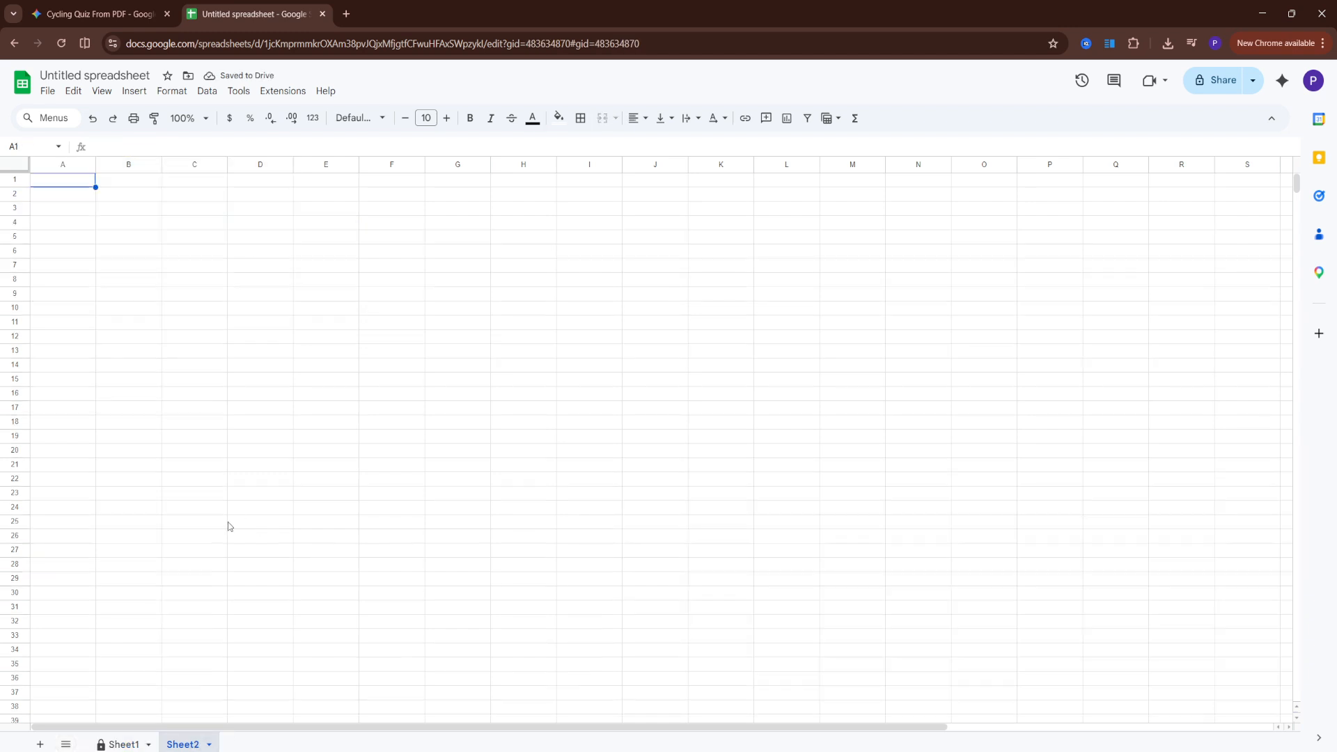
pyautogui.click(123, 746)
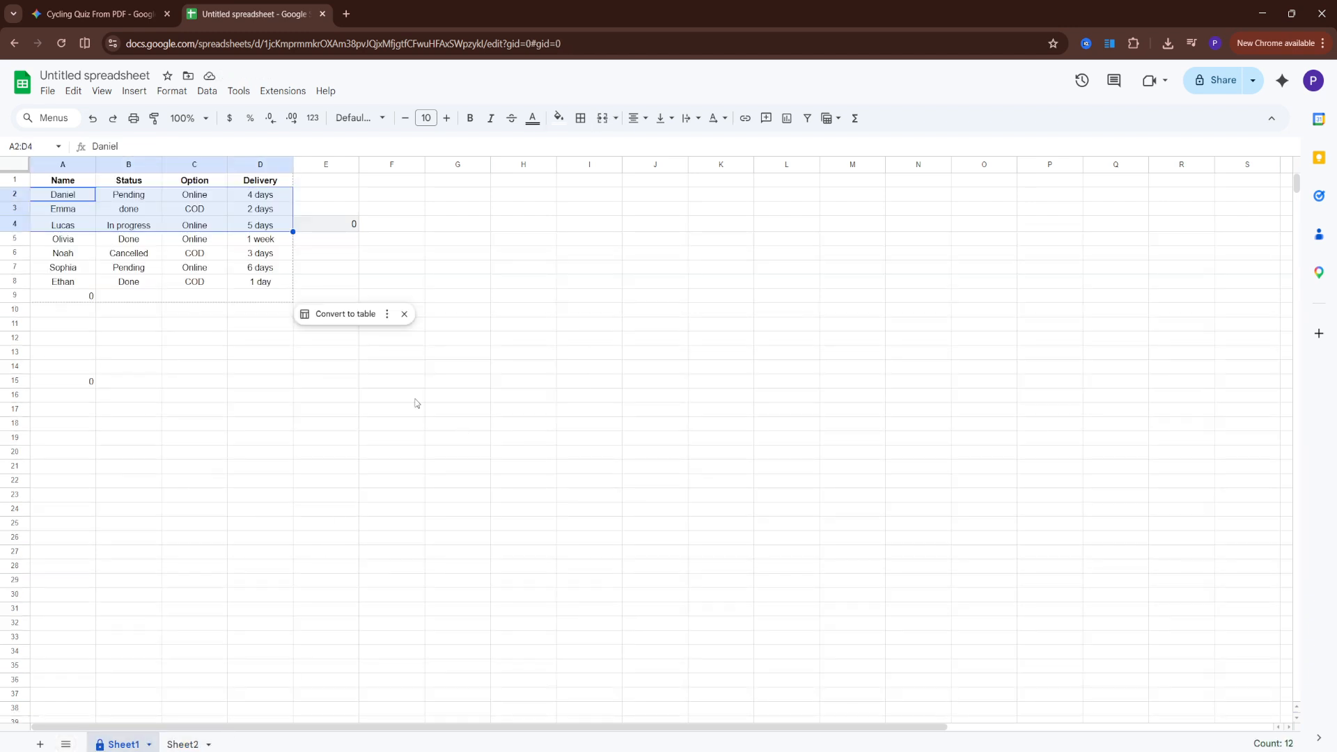
# View the extra options of the table conversion suggestion and dismiss them by selecting the empty cell H8.
pyautogui.click(388, 315)
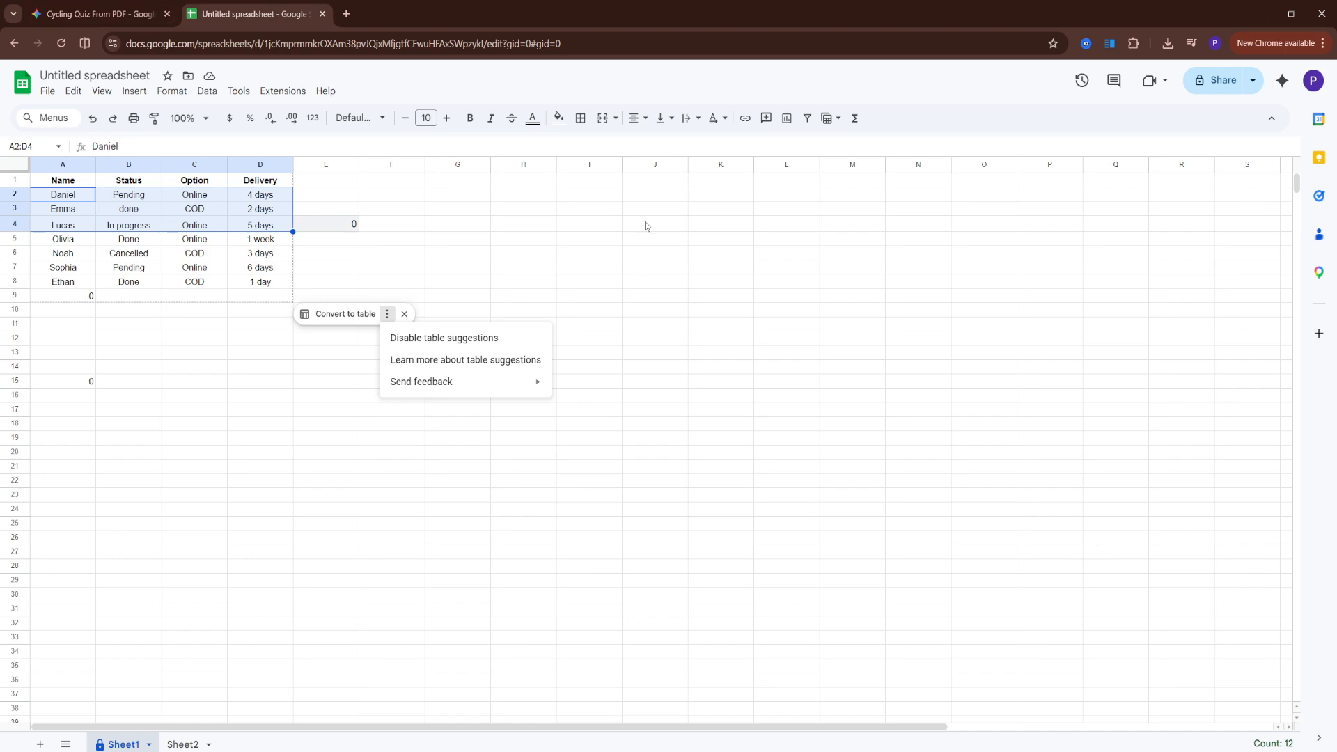
pyautogui.click(536, 282)
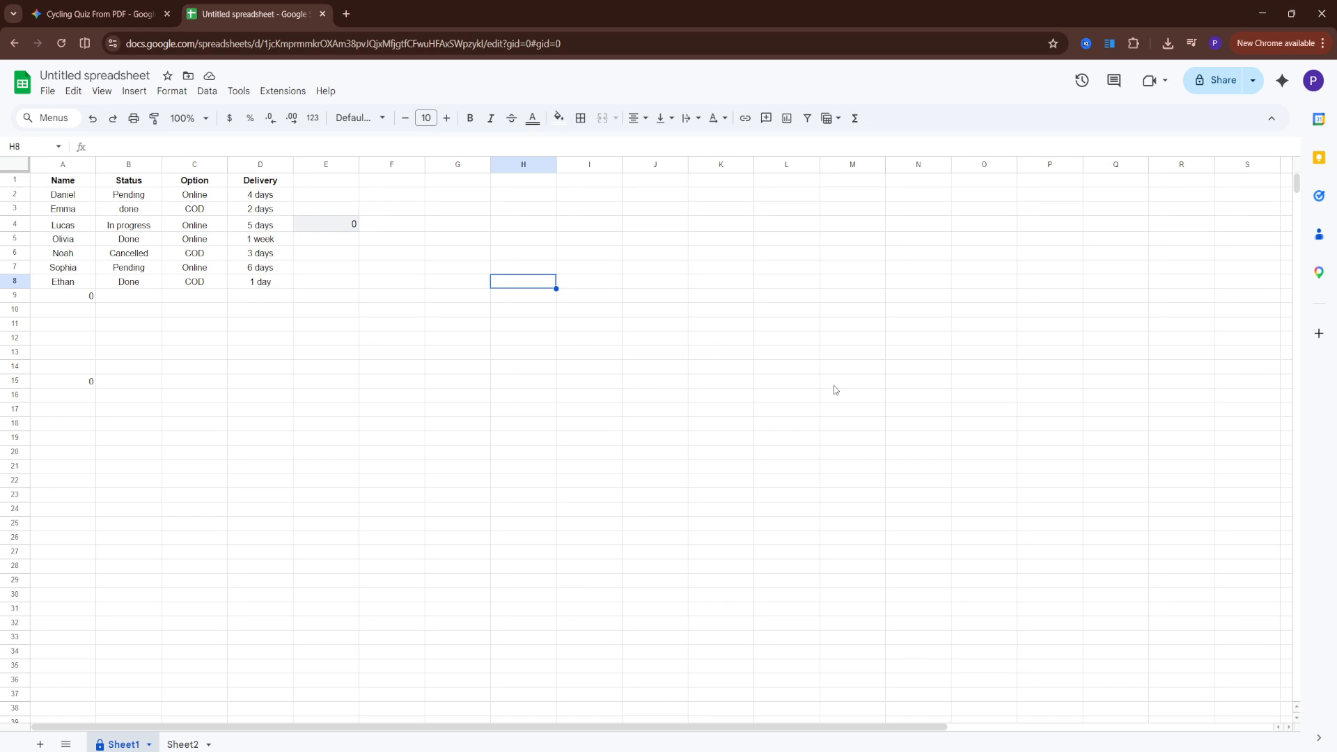